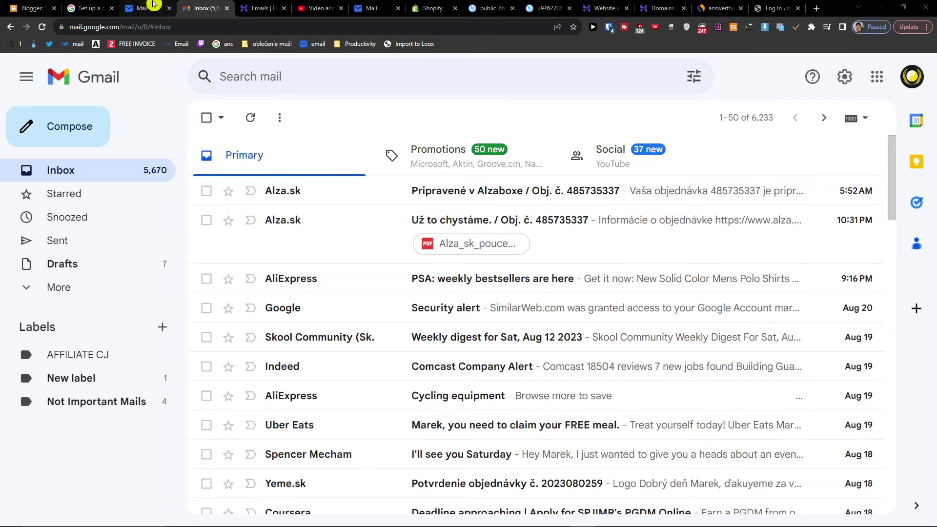
- Preview the Titan webmail login, then place the hPanel Emails page beside Gmail
mouse_move(153, 4)
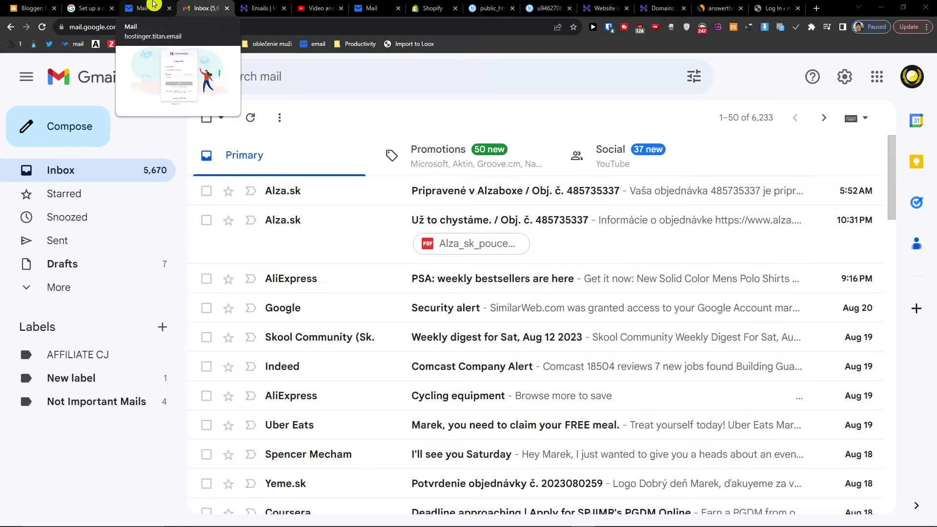
click(153, 4)
drag(261, 6, 211, 4)
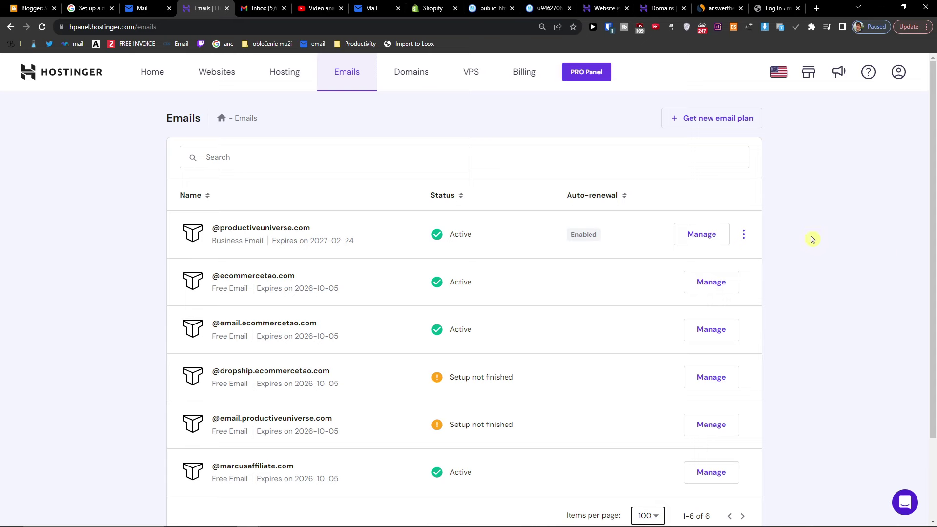
- Manage marcusaffiliate.com, go to its Email Accounts and start a new email account
scroll(796, 237, down, 2)
scroll(781, 235, up, 2)
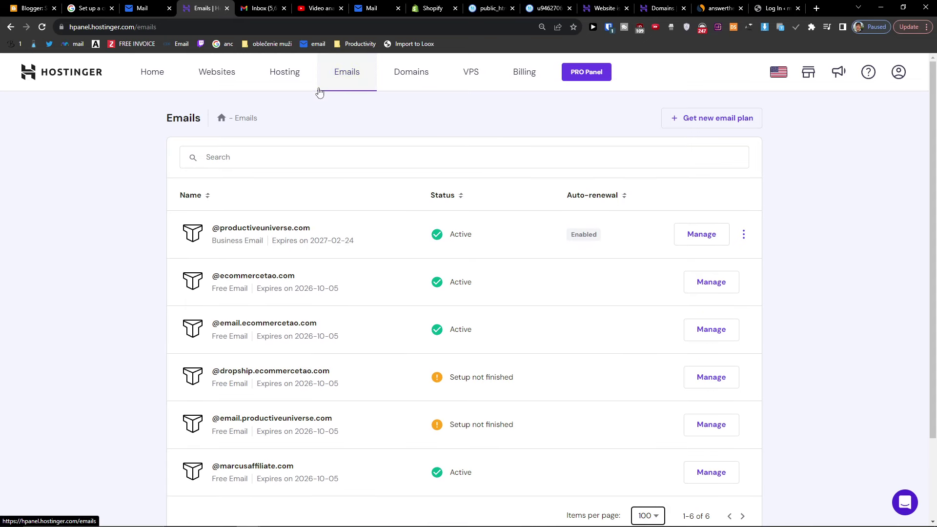
click(345, 73)
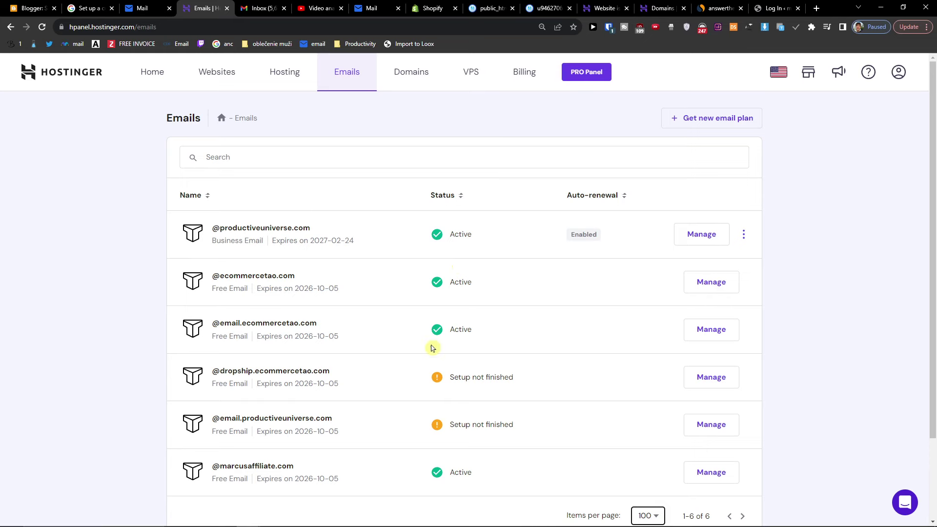
scroll(391, 380, down, 2)
drag(220, 405, 323, 405)
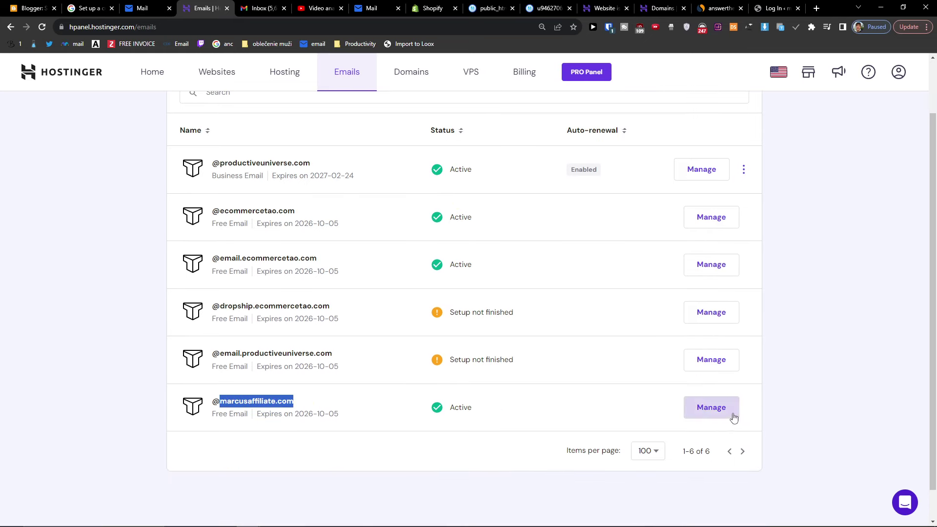
click(716, 416)
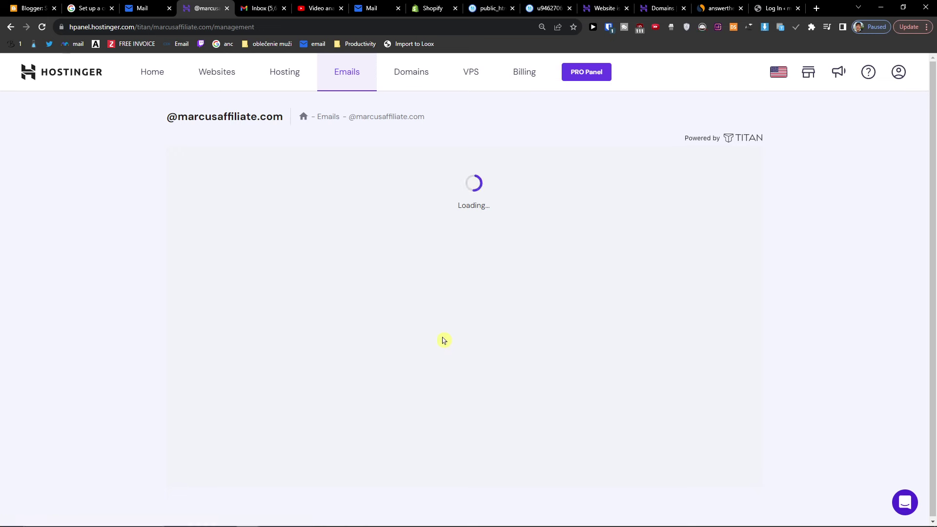
click(238, 231)
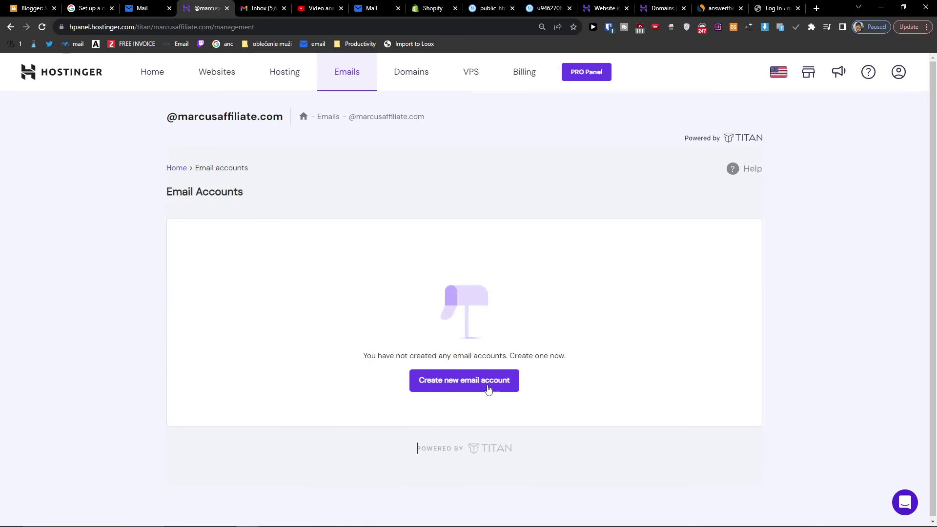
click(431, 388)
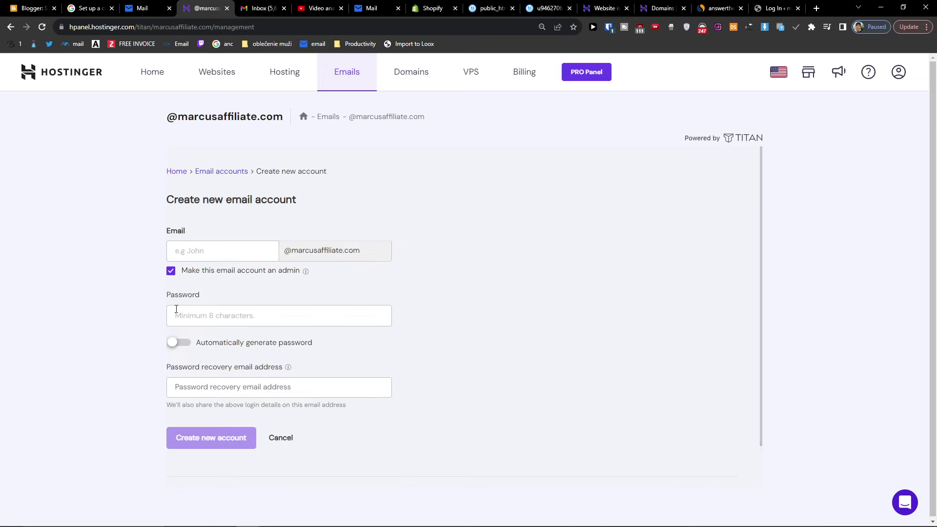
click(253, 256)
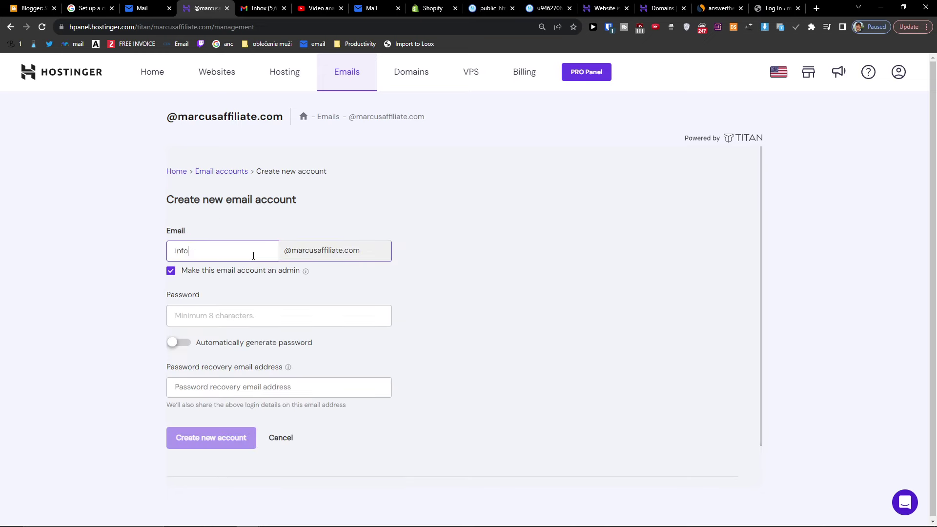
key(Tab)
text(•••••••••)
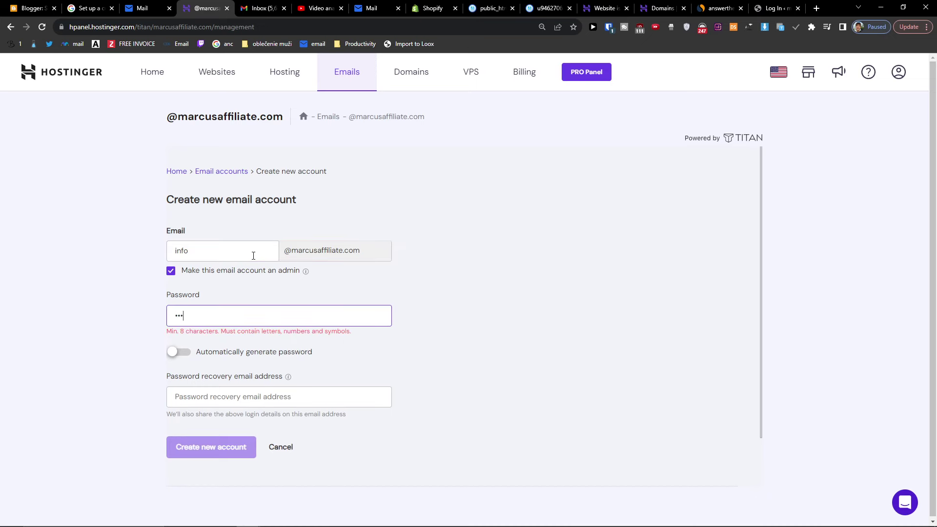
text(••)
key(Tab)
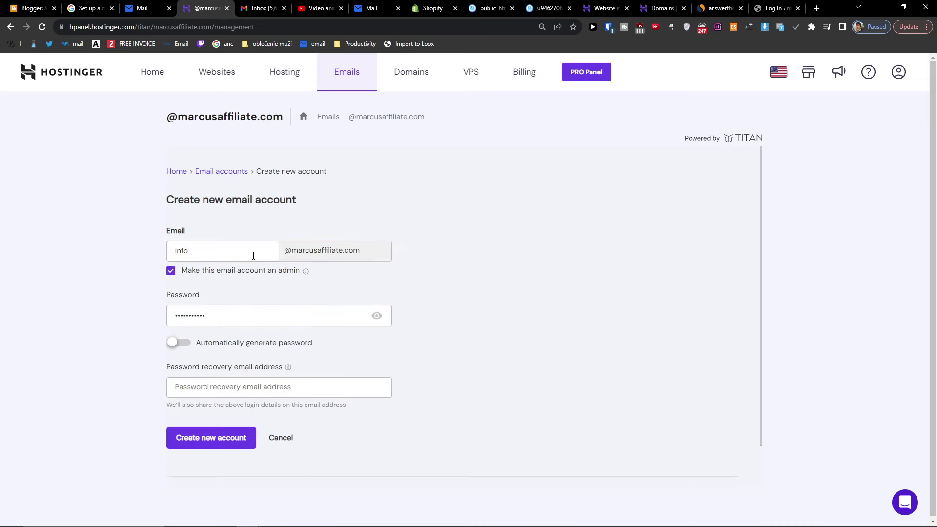
double_click(185, 314)
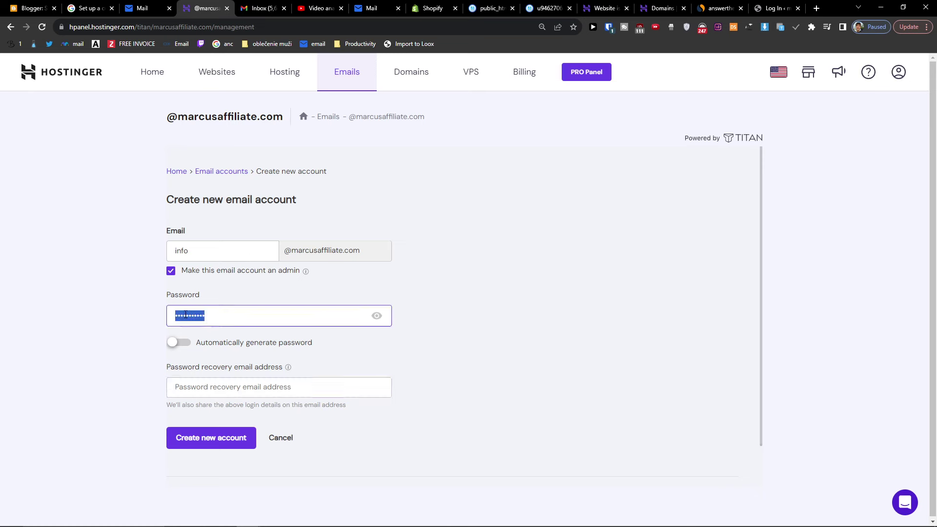
text(•)
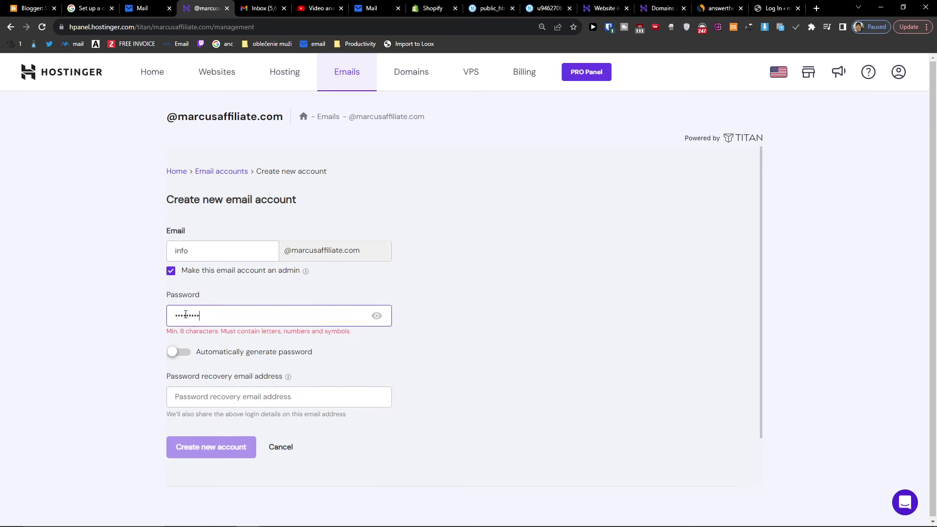
text(••)
click(241, 388)
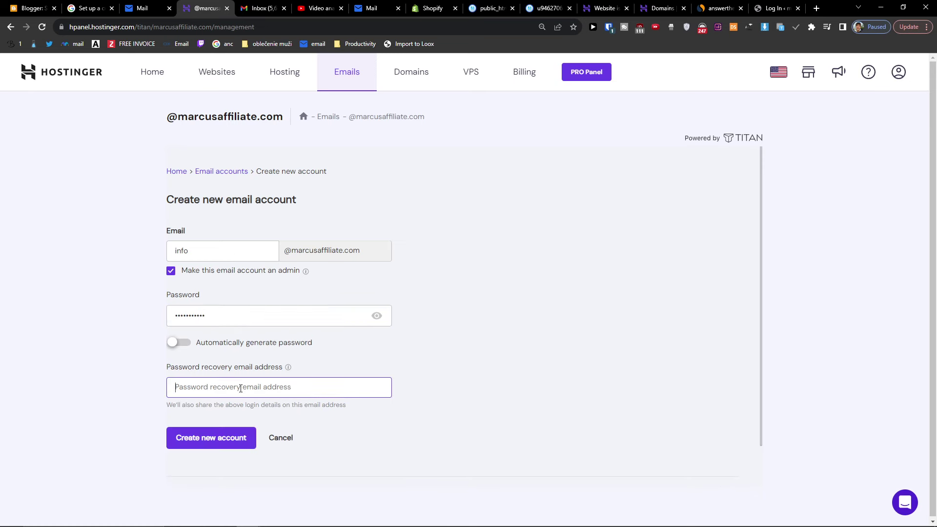
click(213, 437)
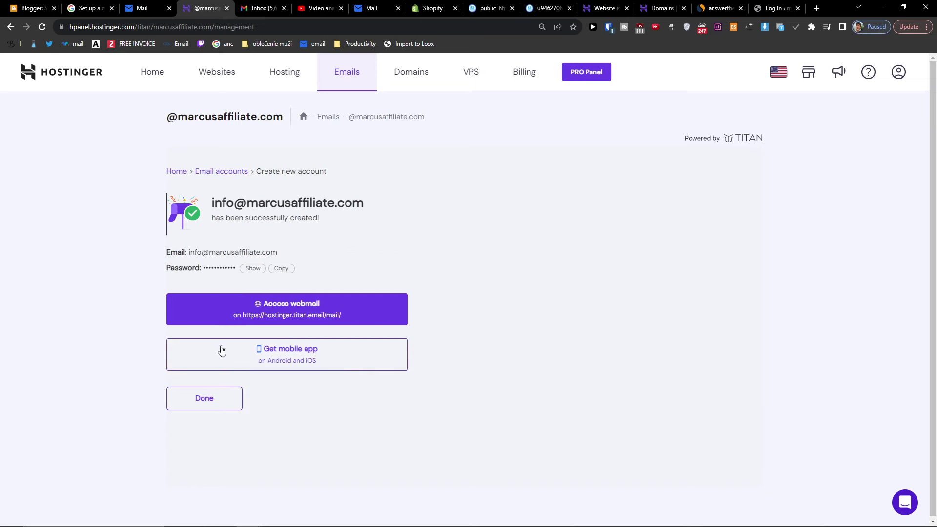
click(324, 313)
- Sign in to the new mailbox's Titan Webmail and skip the recovery-email prompt
click(417, 263)
text(•)
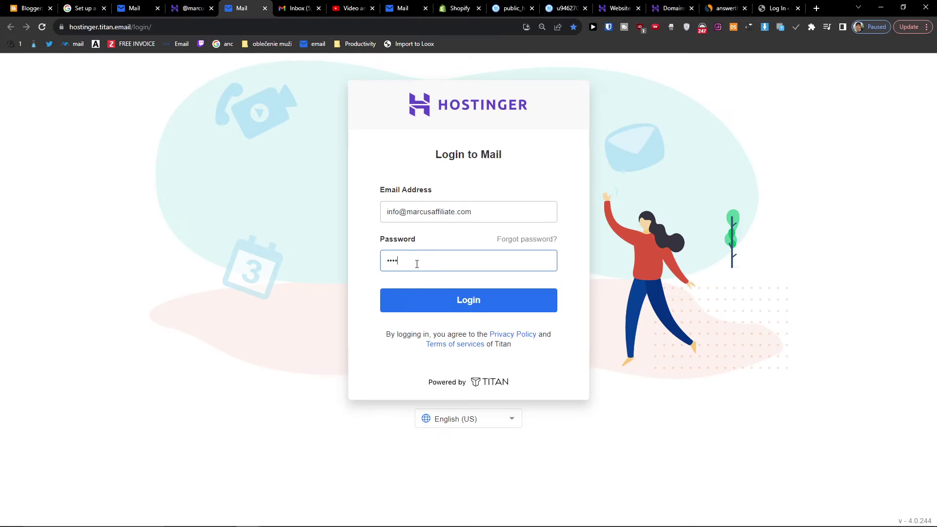
key(Return)
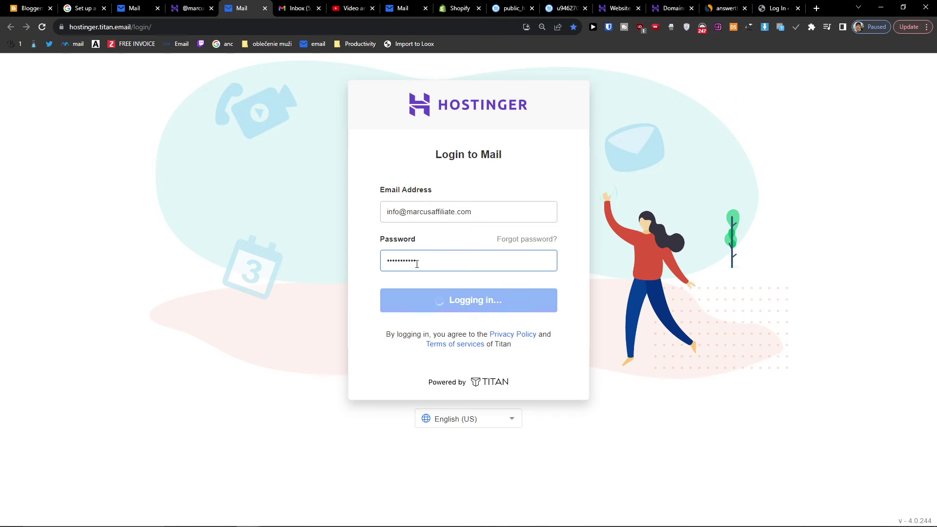
click(191, 6)
click(240, 4)
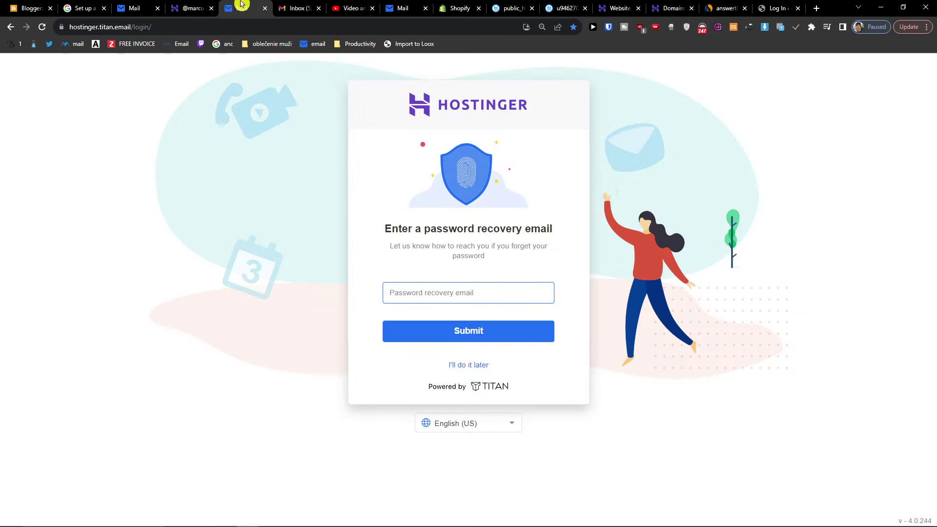
click(469, 365)
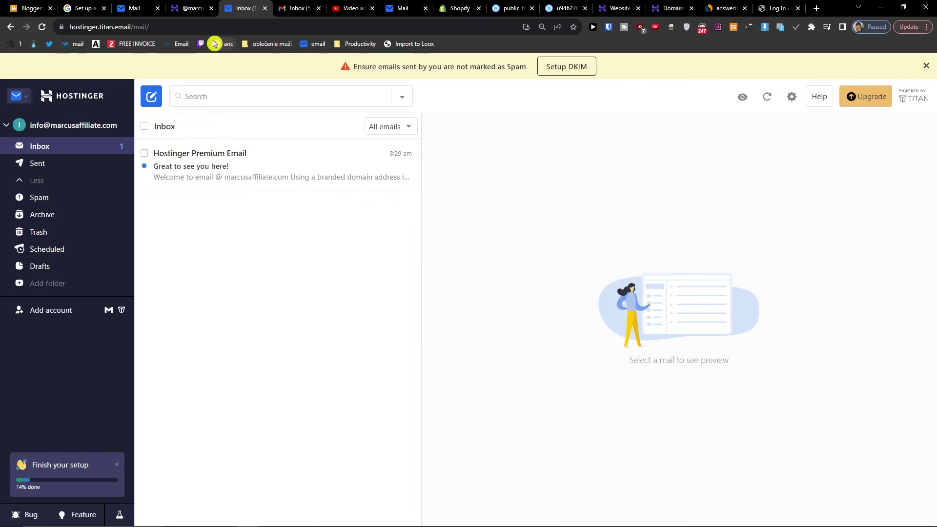
- Close and reopen the hPanel tab to get back to the account success page
click(189, 8)
click(211, 8)
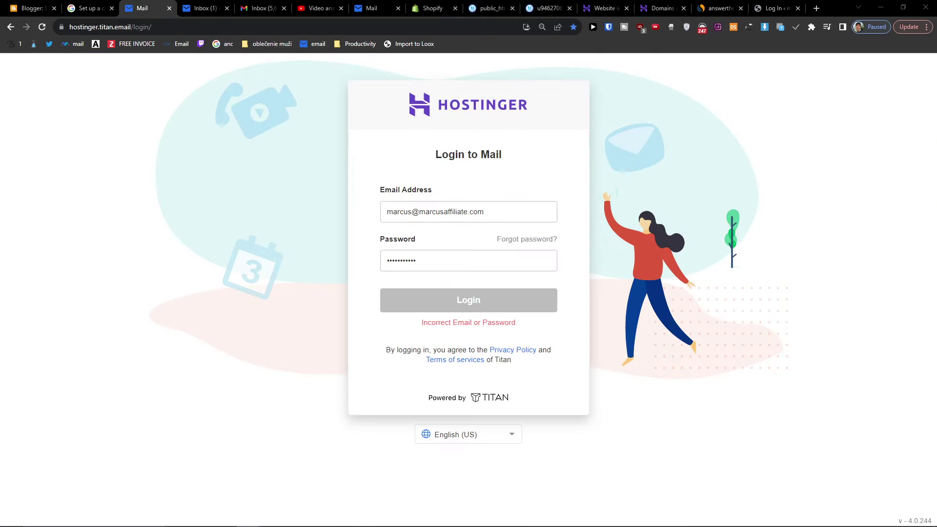
key(ctrl+shift+t)
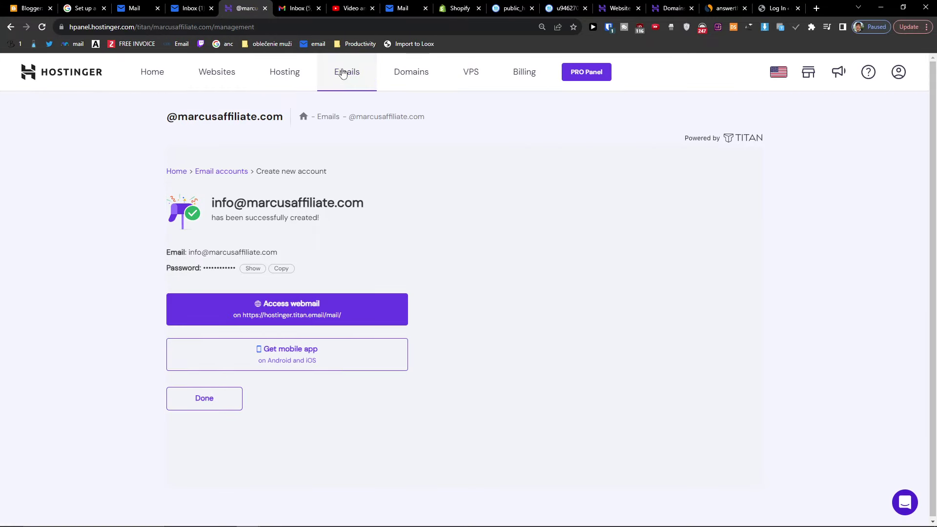
- Show 10 domains per page and view marcusaffiliate.com's POP and SMTP settings (pop/smtp.titan.email)
click(345, 78)
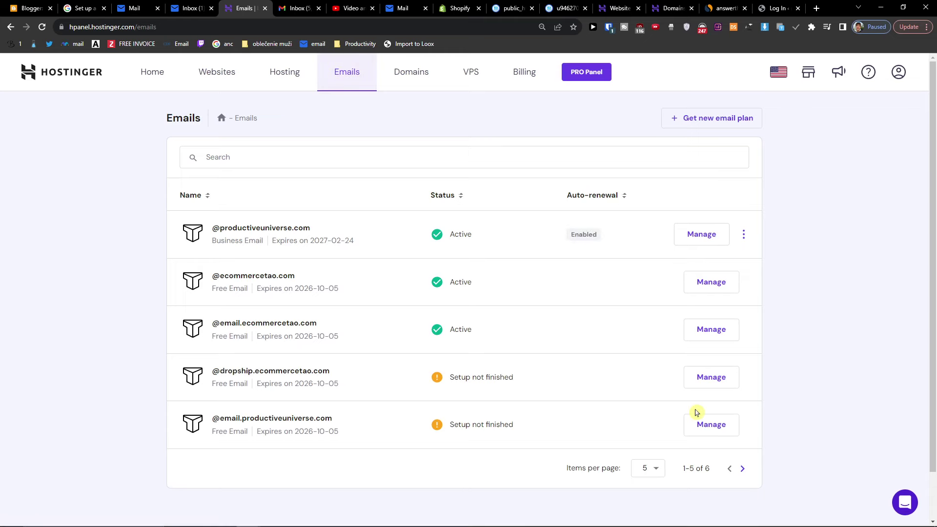
click(656, 469)
click(636, 422)
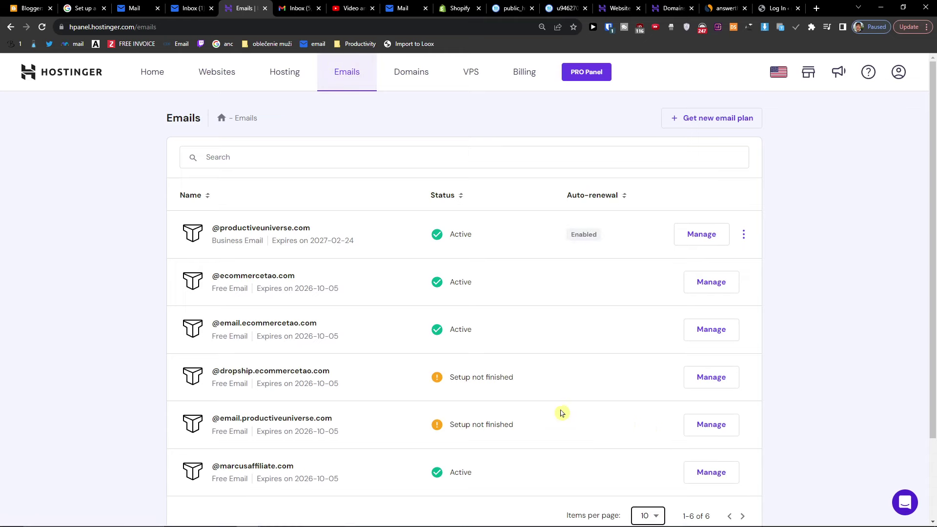
scroll(271, 410, down, 2)
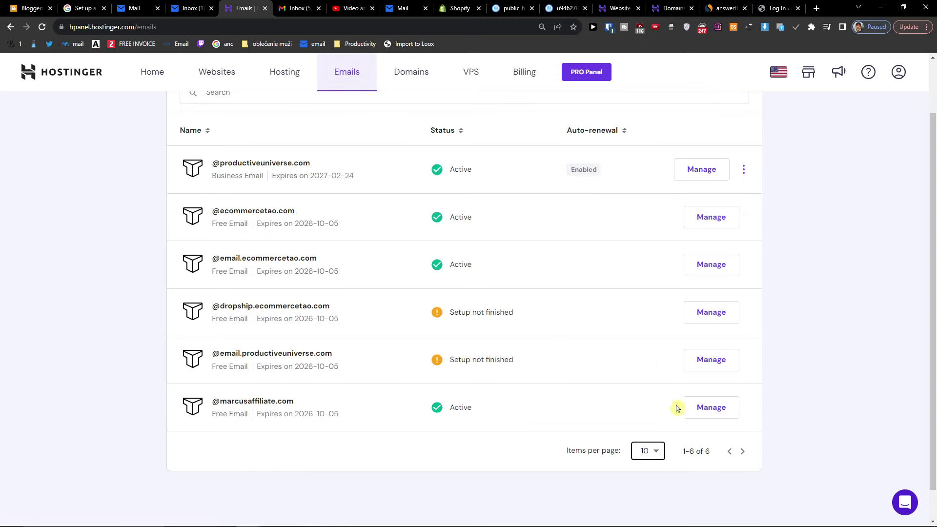
click(694, 410)
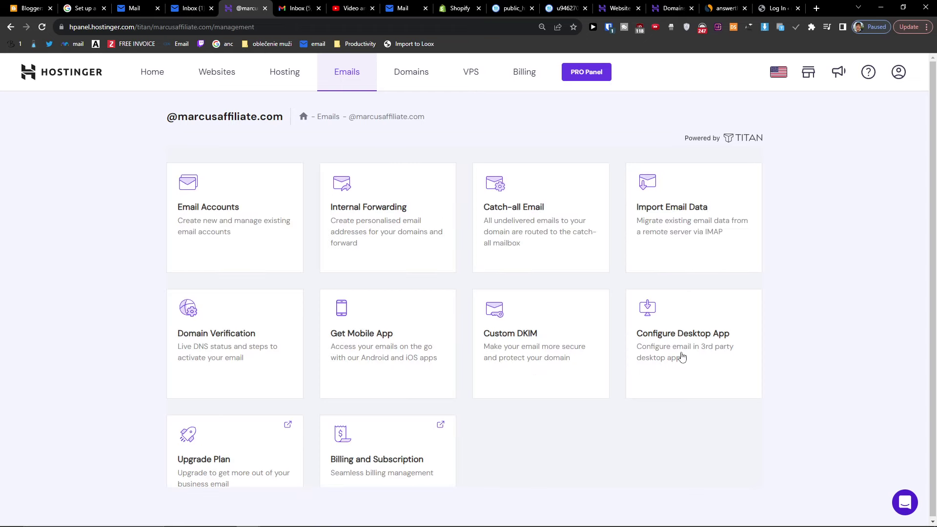
click(707, 350)
scroll(588, 320, down, 3)
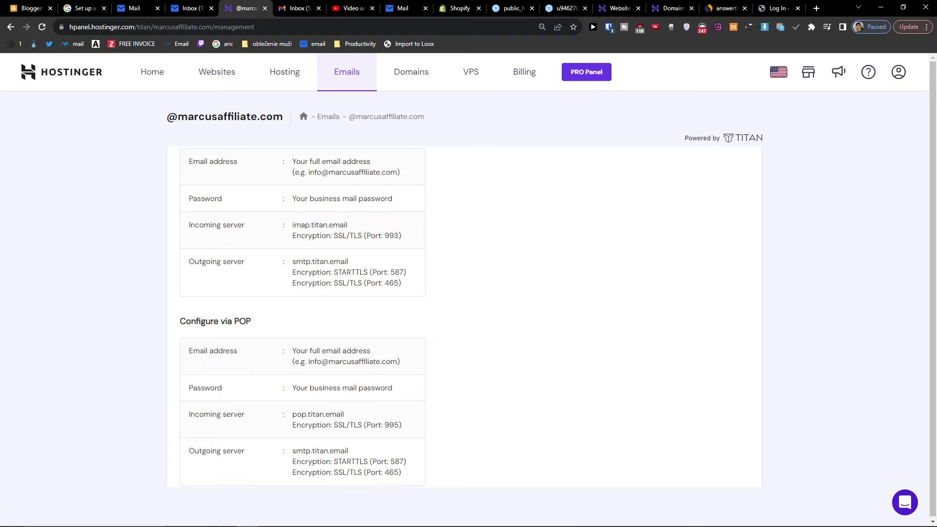
click(299, 10)
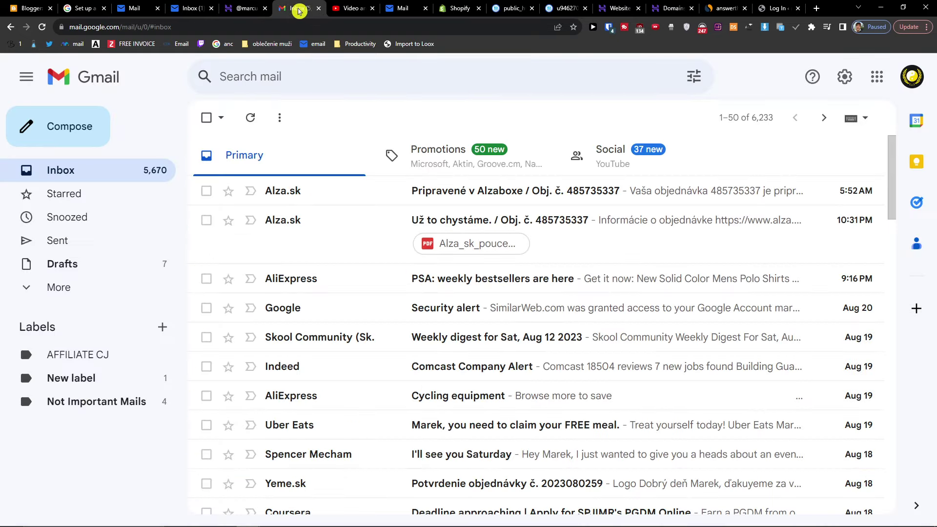
- Open Gmail's full settings on Accounts and Import, scrolled to Send mail as
click(839, 84)
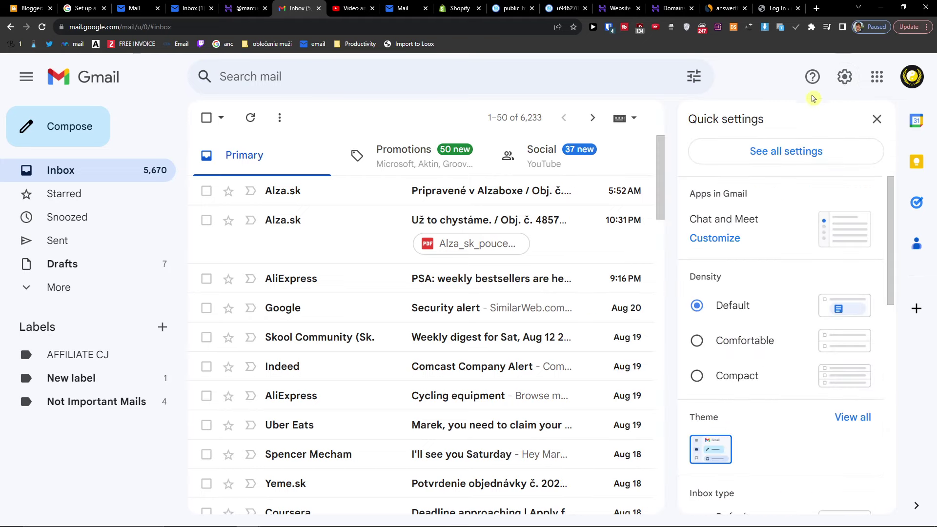
click(811, 155)
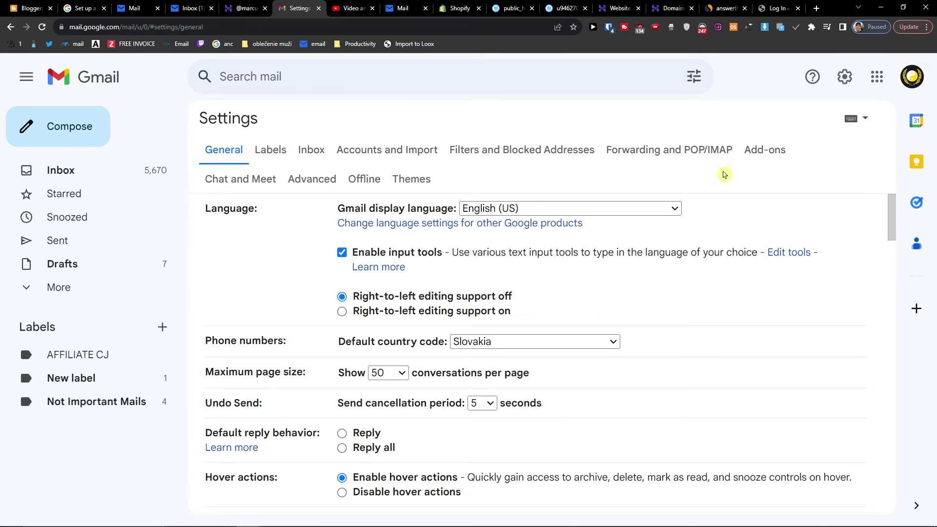
click(409, 148)
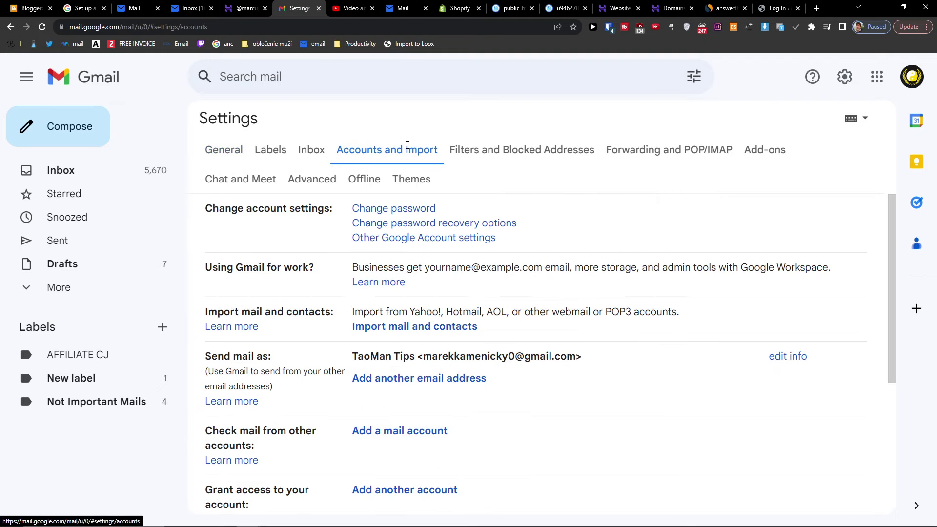
scroll(595, 219, down, 1)
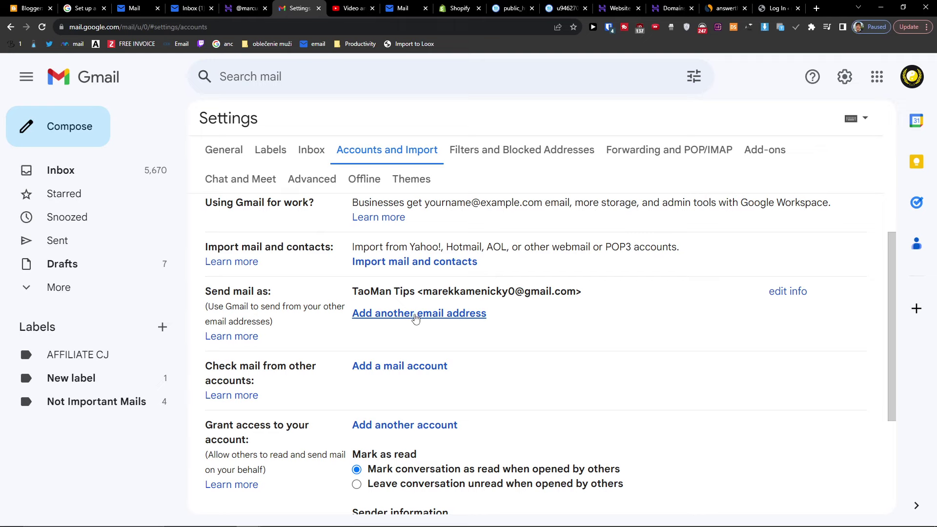
click(418, 314)
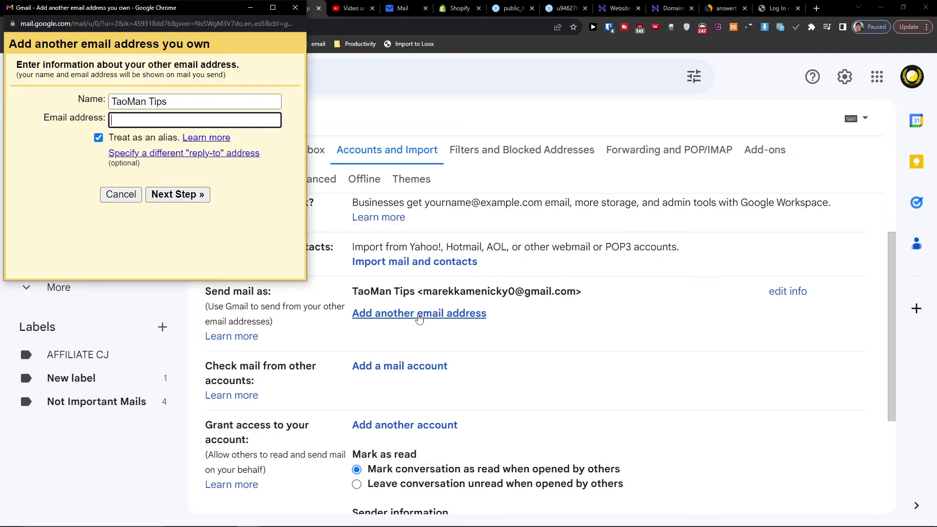
drag(130, 10, 416, 108)
click(425, 198)
triple_click(425, 197)
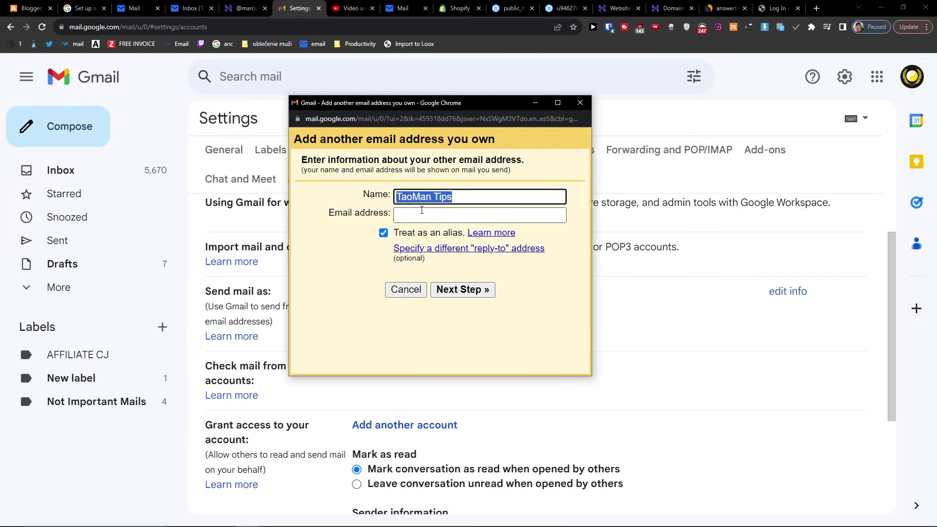
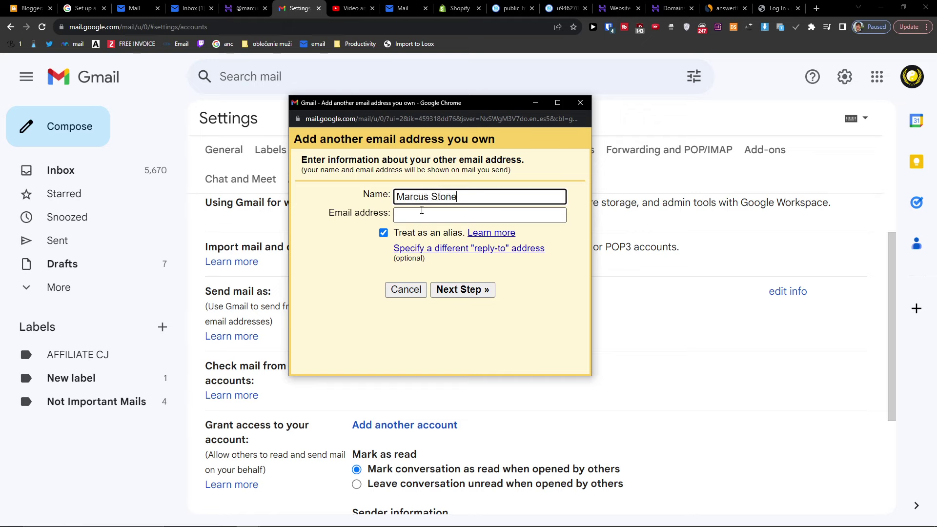
click(421, 210)
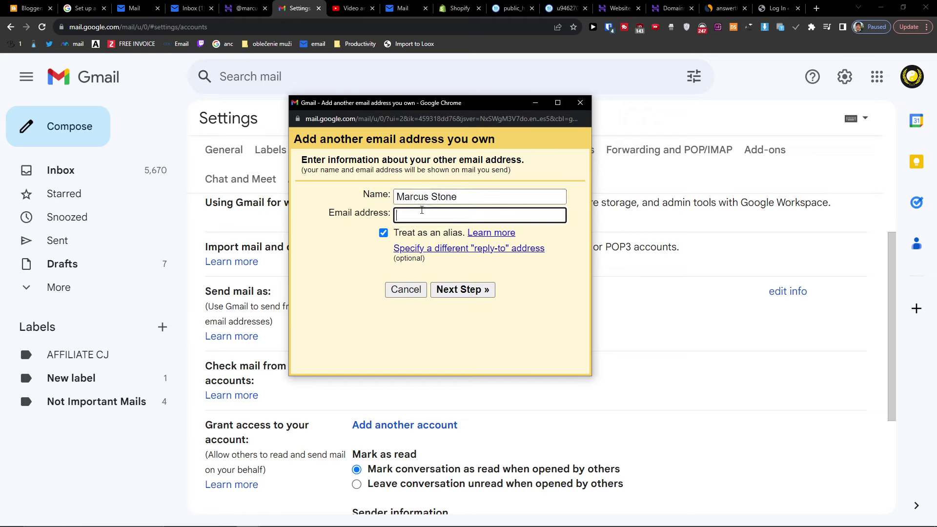
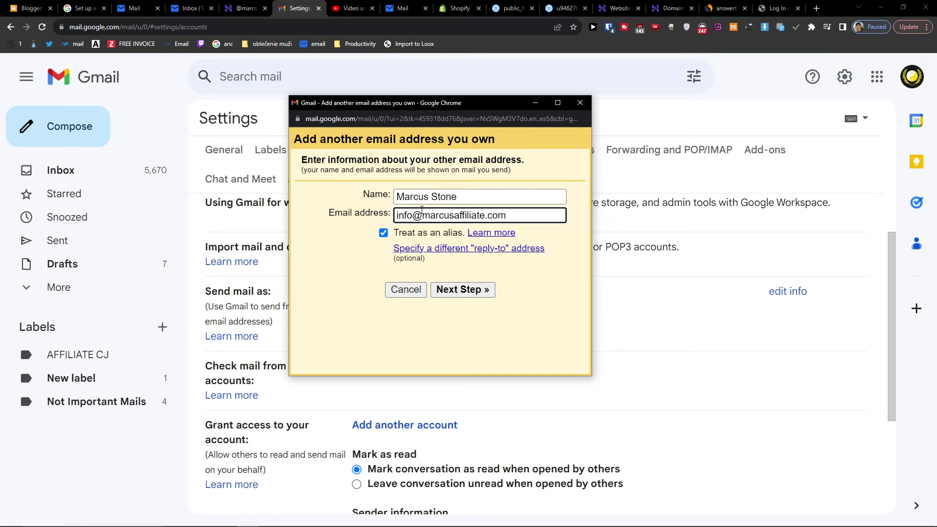
click(473, 290)
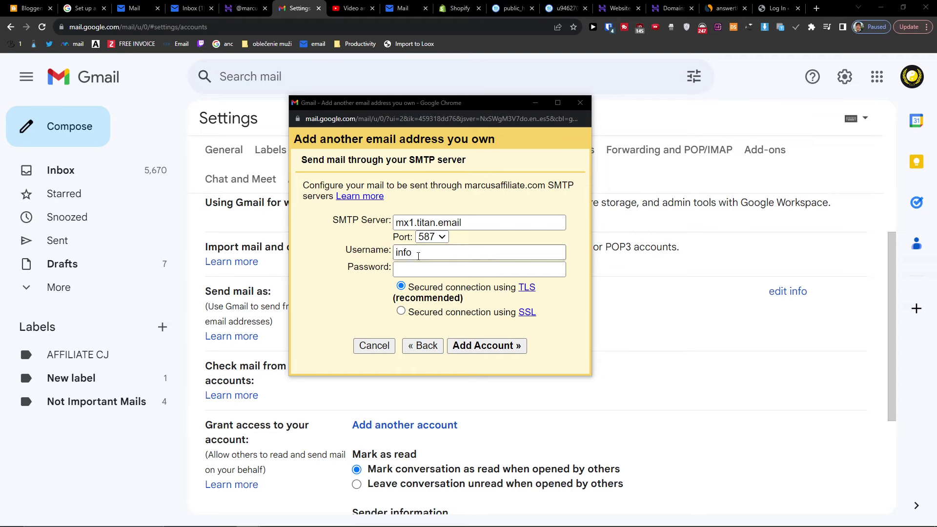
mouse_move(241, 521)
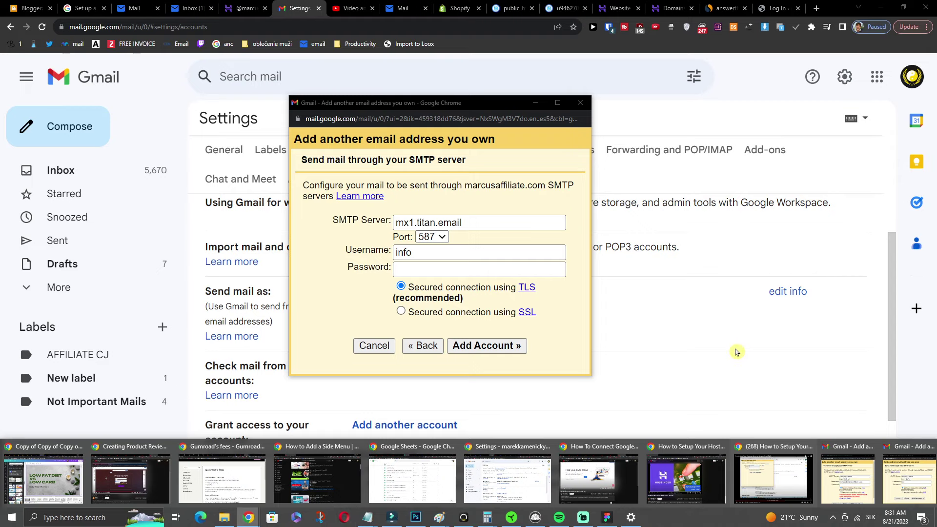
- Copy the outgoing server name smtp.titan.email from hPanel's configuration page
click(236, 4)
drag(349, 262, 189, 262)
click(321, 262)
triple_click(321, 262)
click(291, 262)
double_click(293, 263)
click(293, 264)
drag(293, 265, 358, 261)
key(ctrl+c)
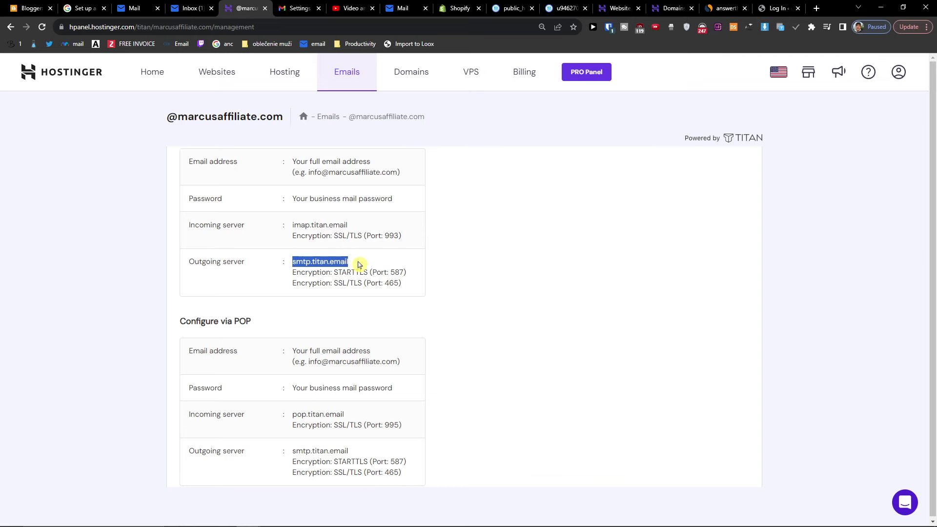
scroll(251, 324, up, 1)
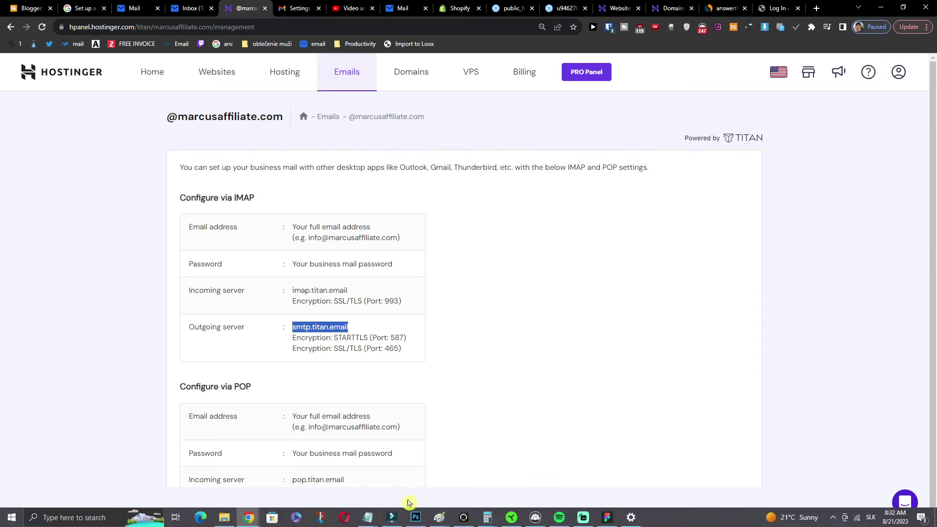
click(249, 517)
click(932, 462)
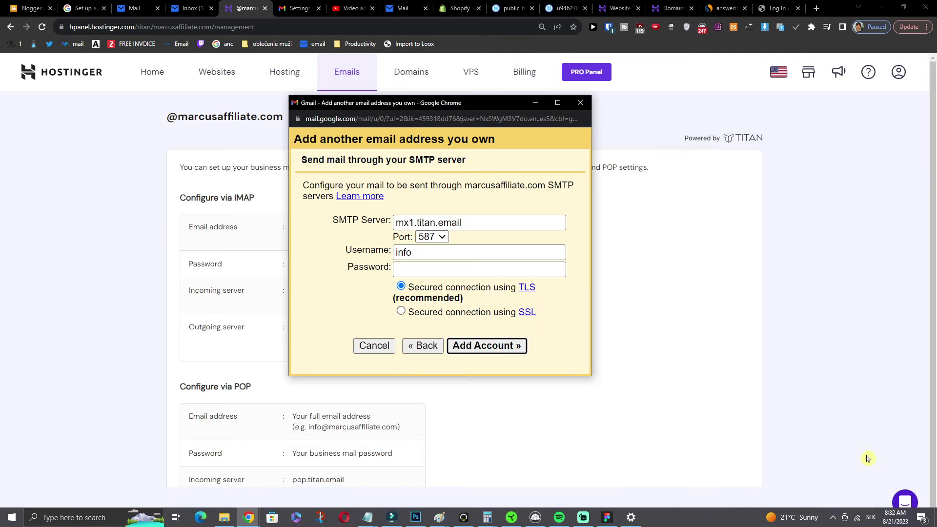
- Use SMTP server smtp.titan.email with the full business address and its password, then add the account
triple_click(454, 223)
key(ctrl+v)
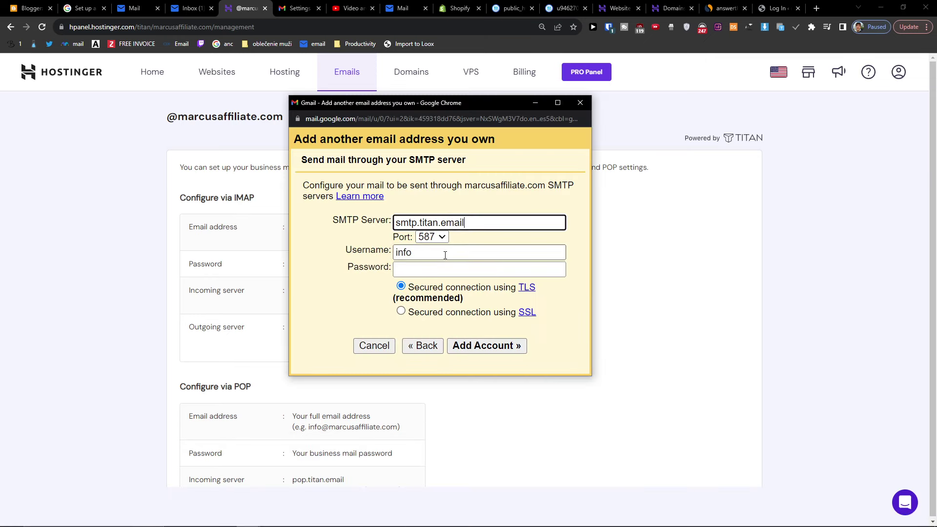
click(438, 258)
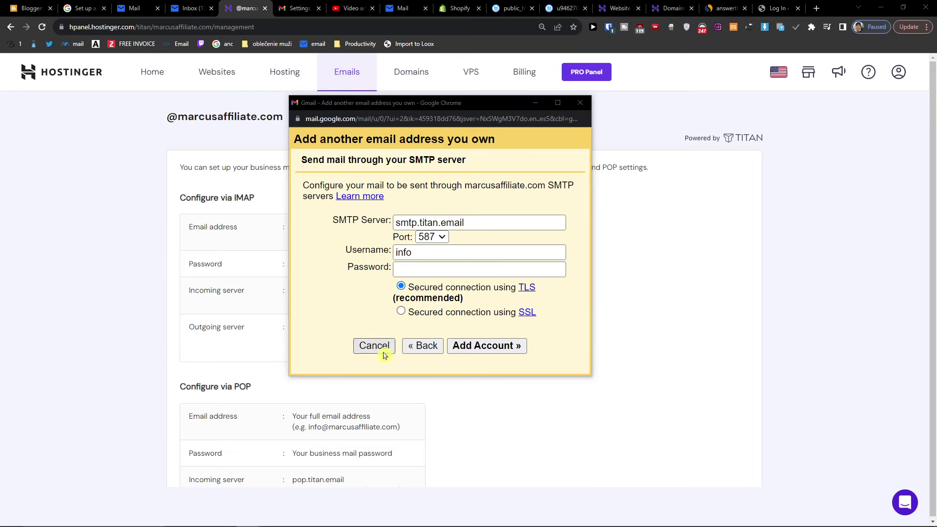
click(462, 257)
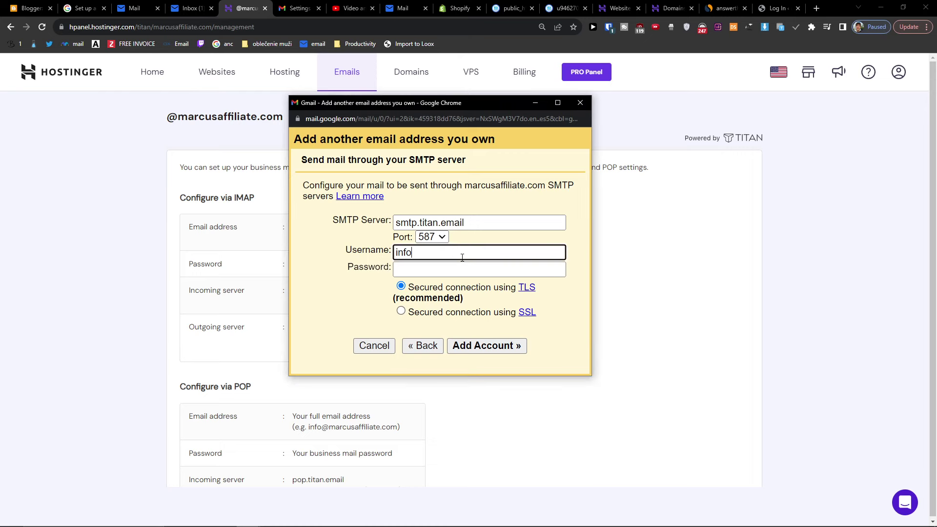
text(@)
text(marv)
key(BackSpace)
key(BackSpace)
text(cusaffiliate.com)
key(Tab)
text(aaaaaaaa)
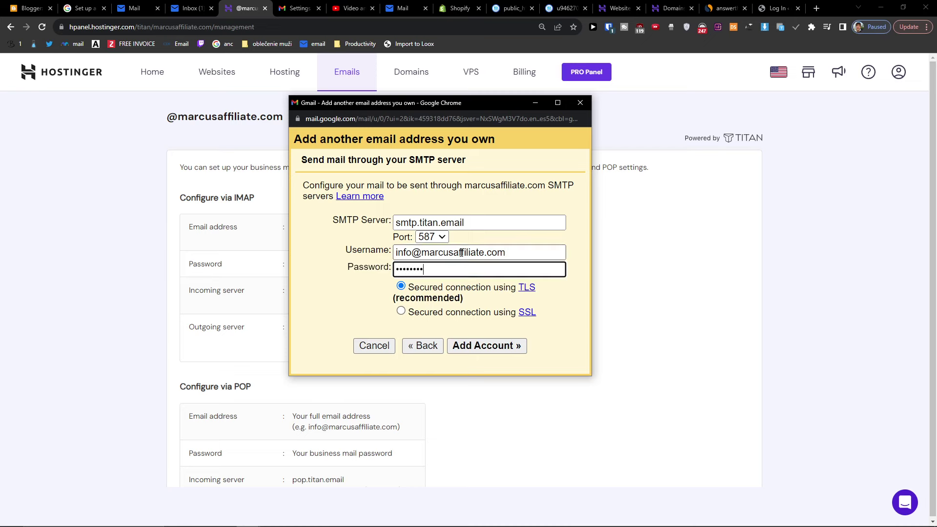
click(503, 355)
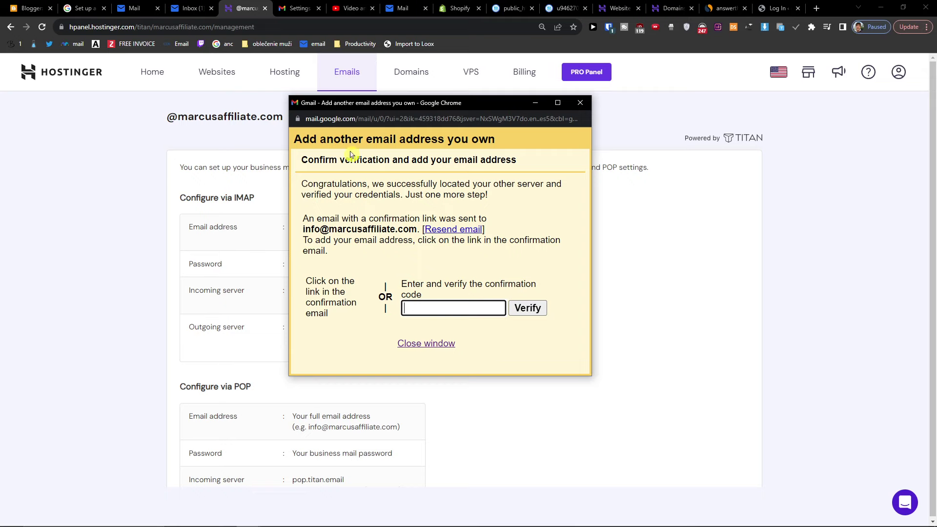
click(189, 7)
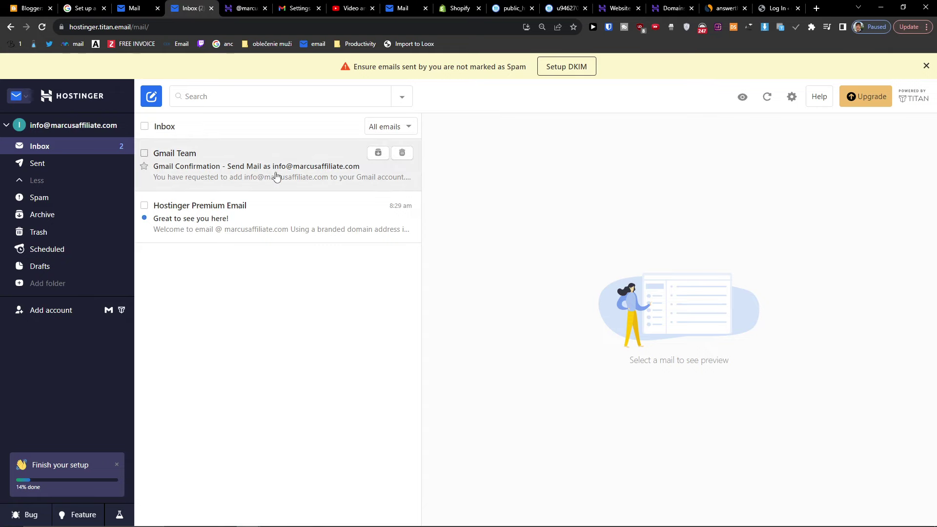
- Copy the code from Gmail's confirmation email in Titan and verify the send-as address
click(276, 176)
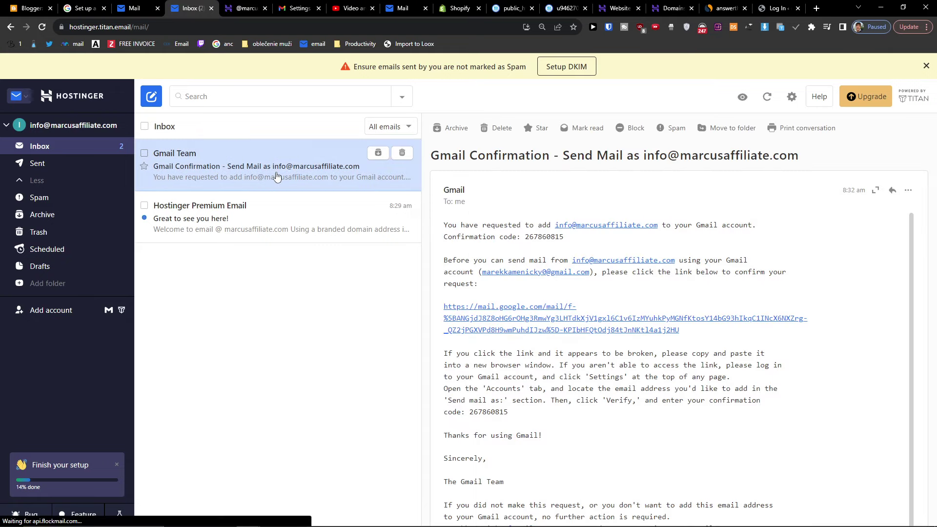
double_click(489, 412)
key(ctrl+c)
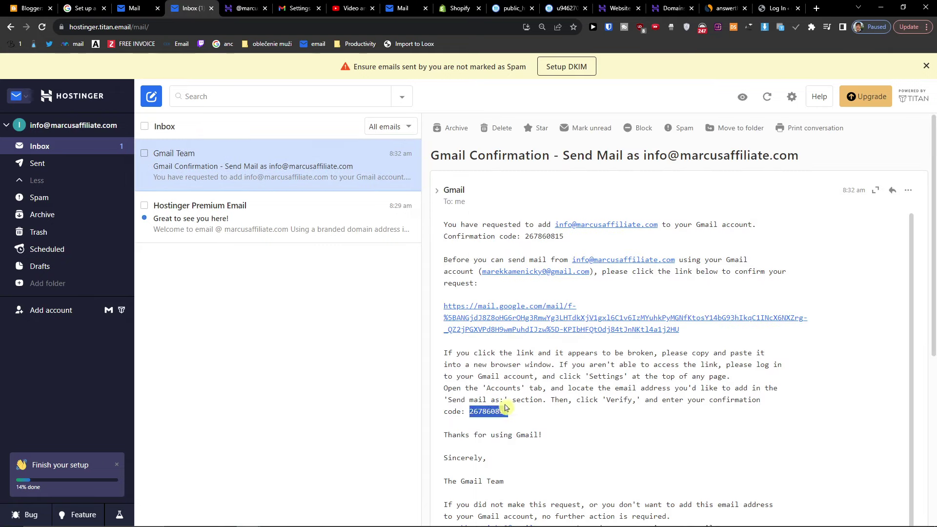
click(506, 409)
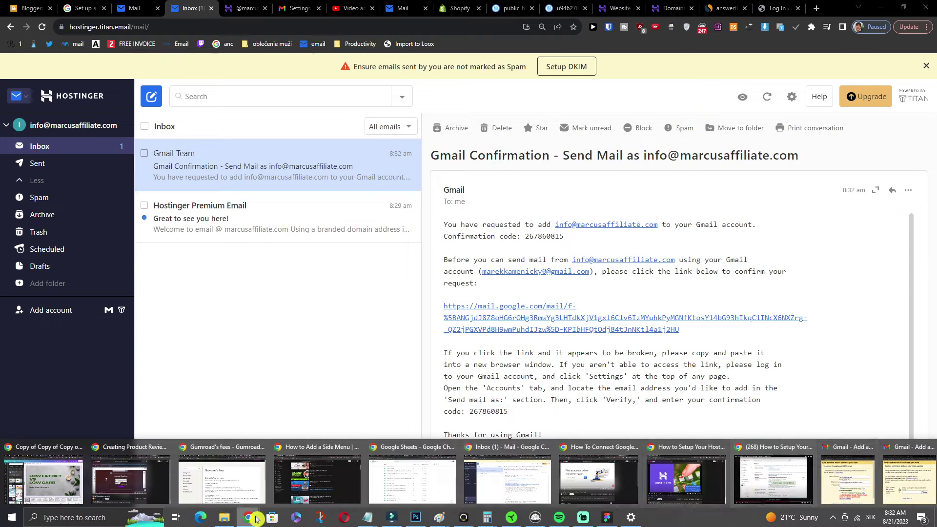
click(318, 480)
key(ctrl+v)
click(527, 308)
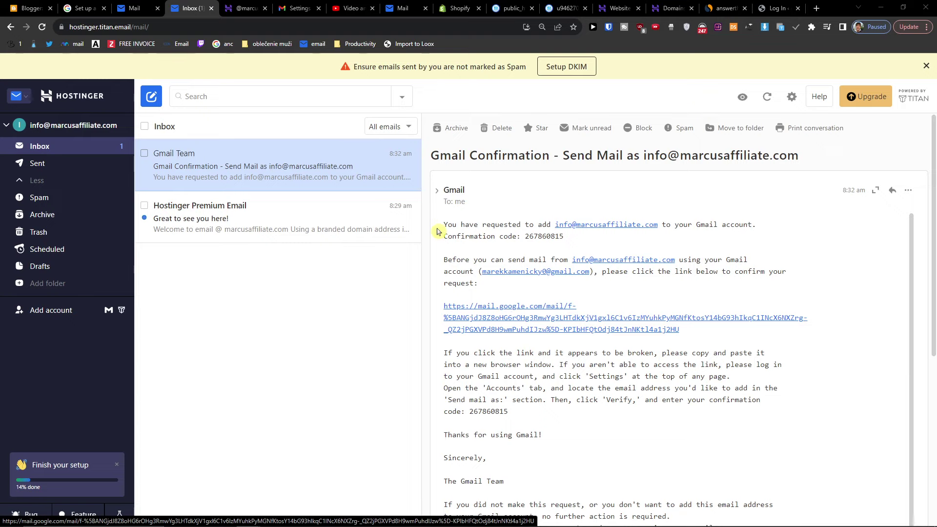
- Check the new send-as entry uses smtp.titan.email, port 587 and TLS
click(288, 8)
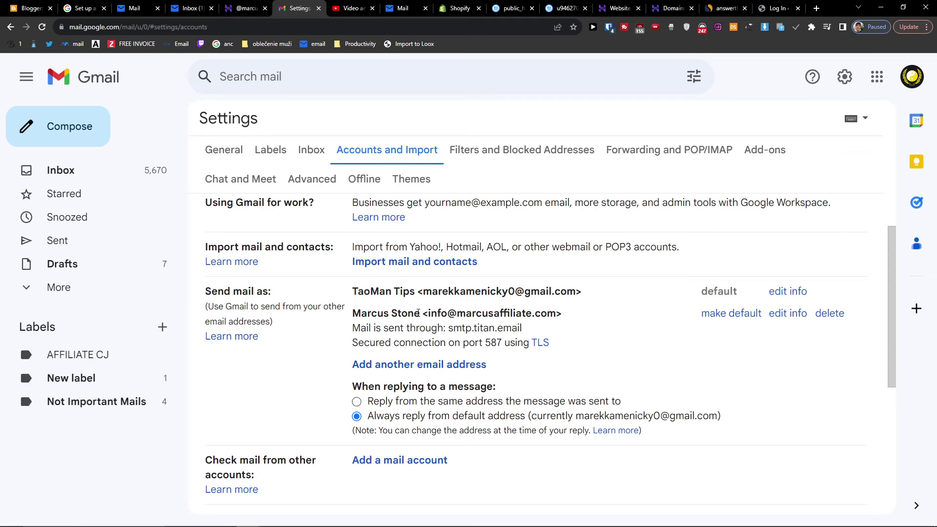
drag(366, 313, 568, 338)
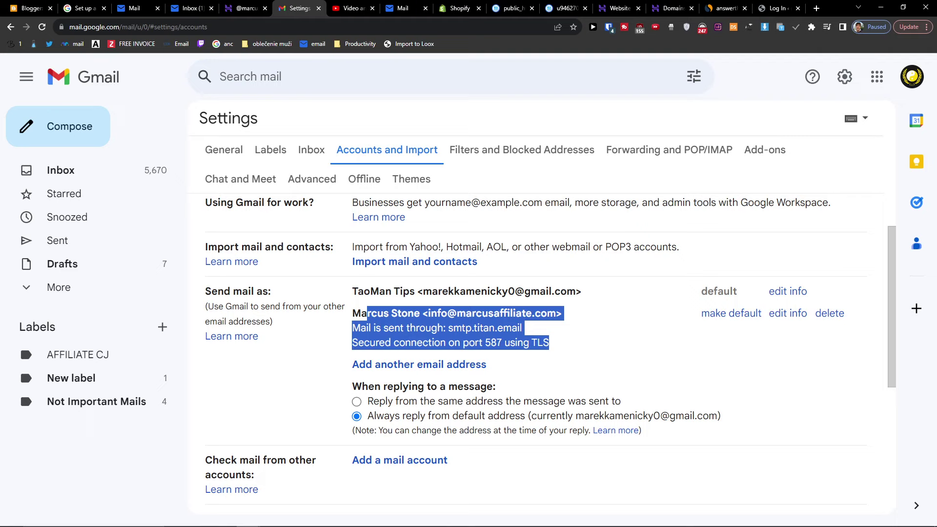
scroll(577, 319, down, 1)
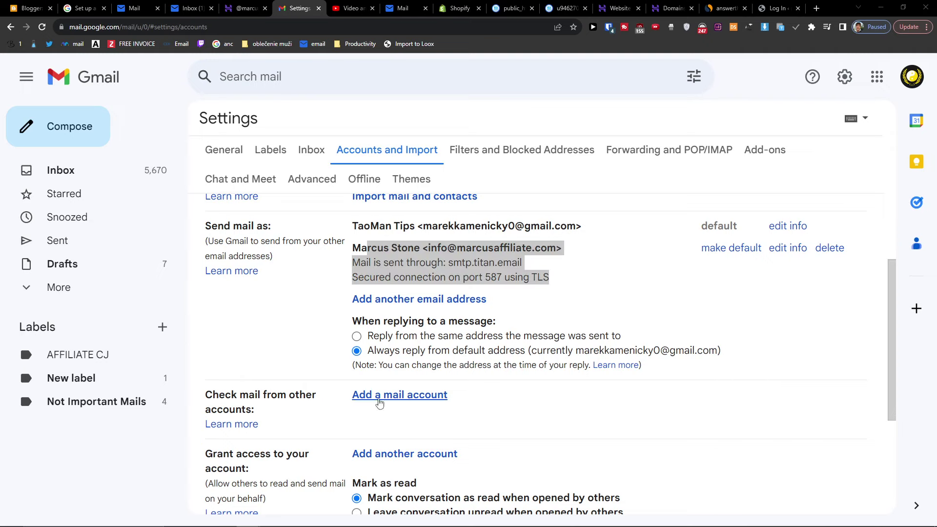
click(409, 396)
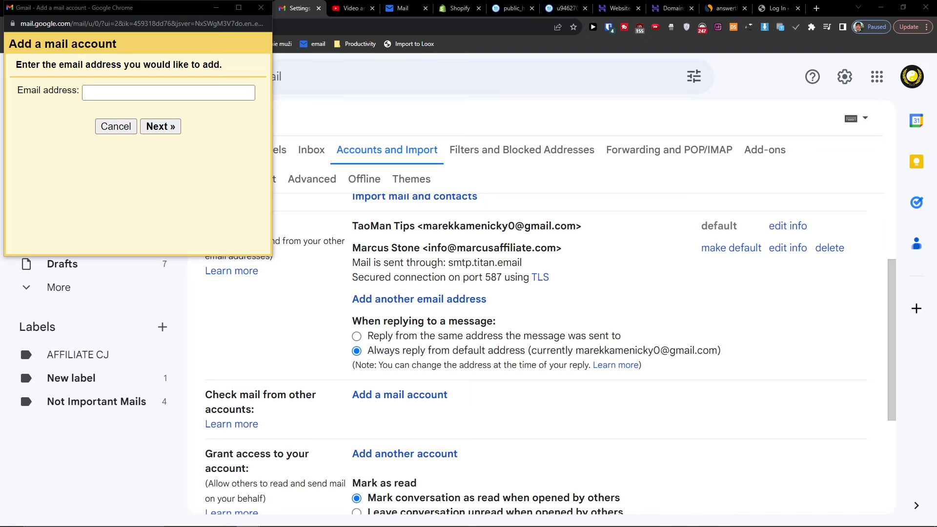
click(134, 100)
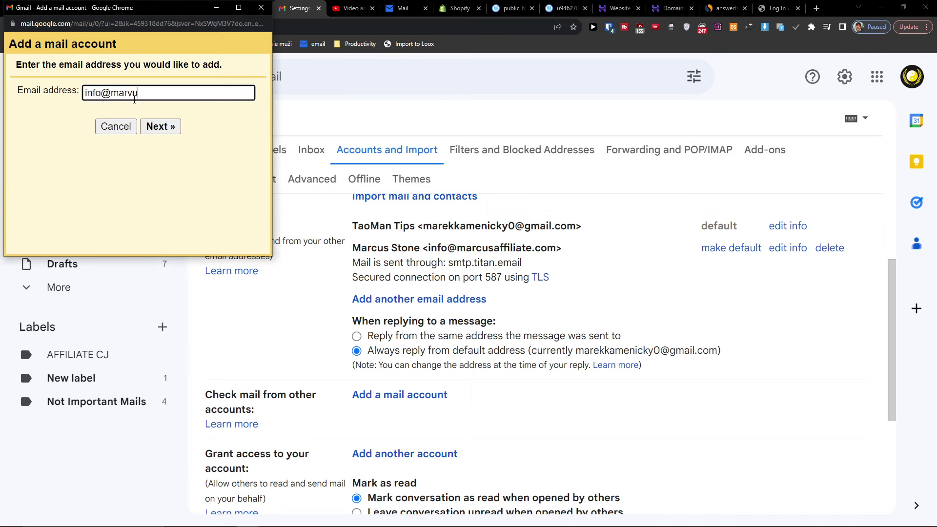
click(162, 127)
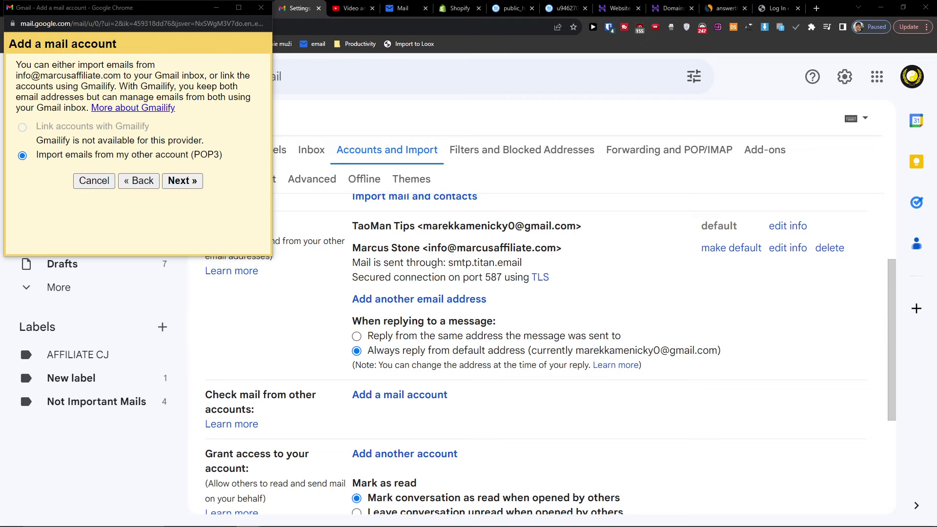
click(182, 180)
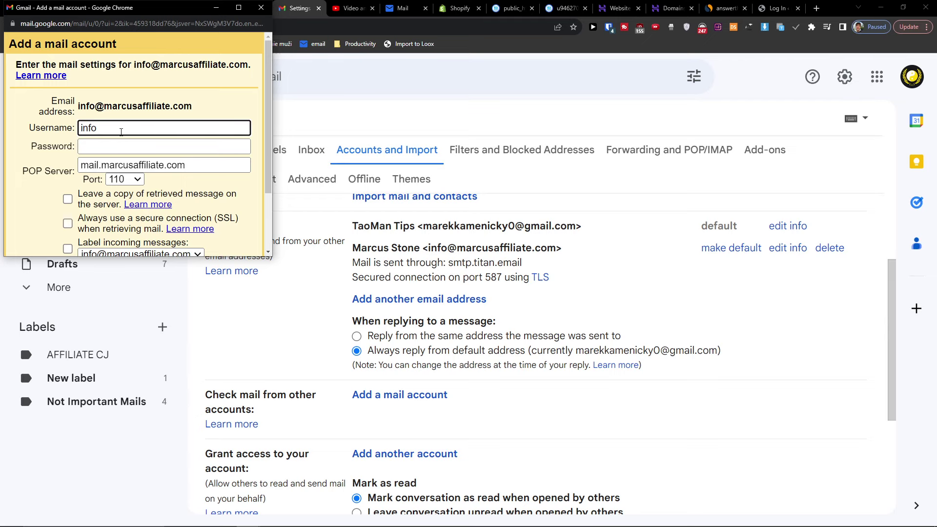
click(125, 130)
text(@marcusaffiliate.com)
key(Tab)
text(xxxxxxxxx)
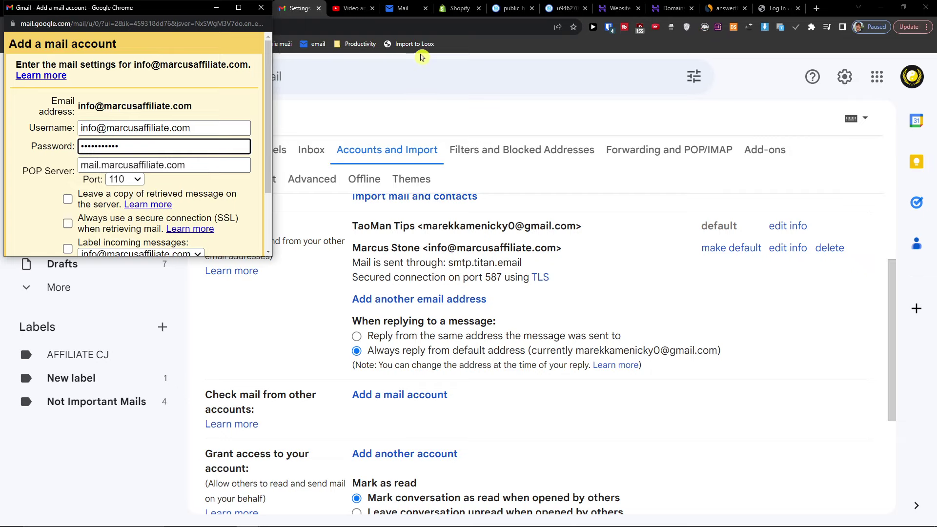
drag(144, 5, 180, 83)
click(253, 5)
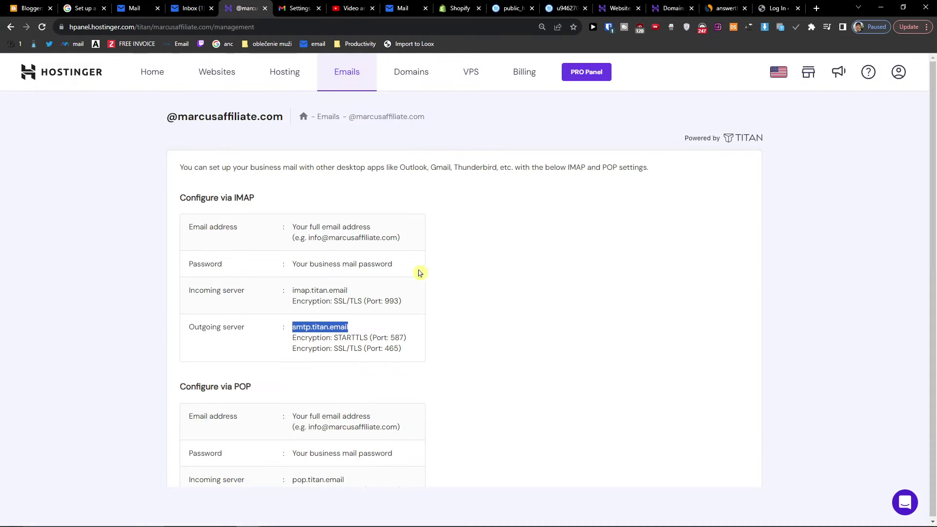
- Copy pop.titan.email from hPanel into Gmail's POP Server field
scroll(418, 272, down, 3)
triple_click(309, 386)
double_click(306, 388)
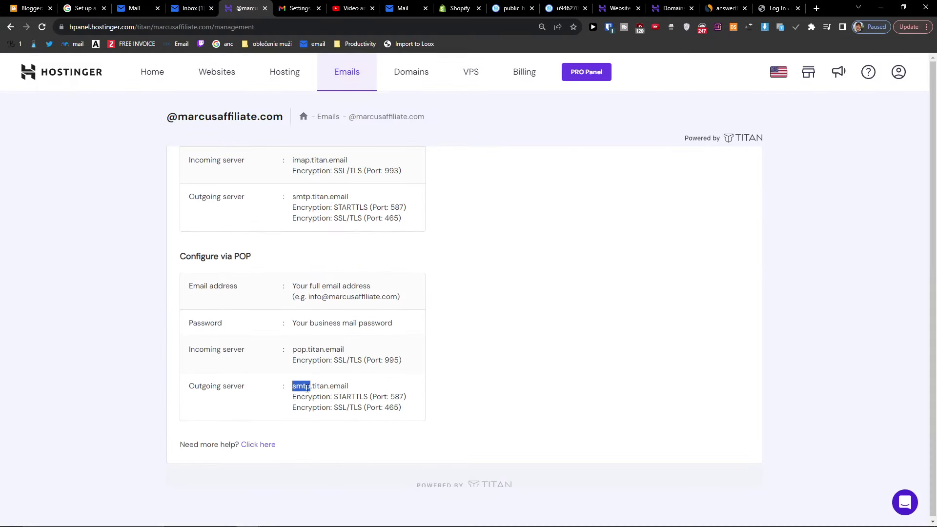
click(307, 389)
drag(293, 349, 362, 349)
key(ctrl+c)
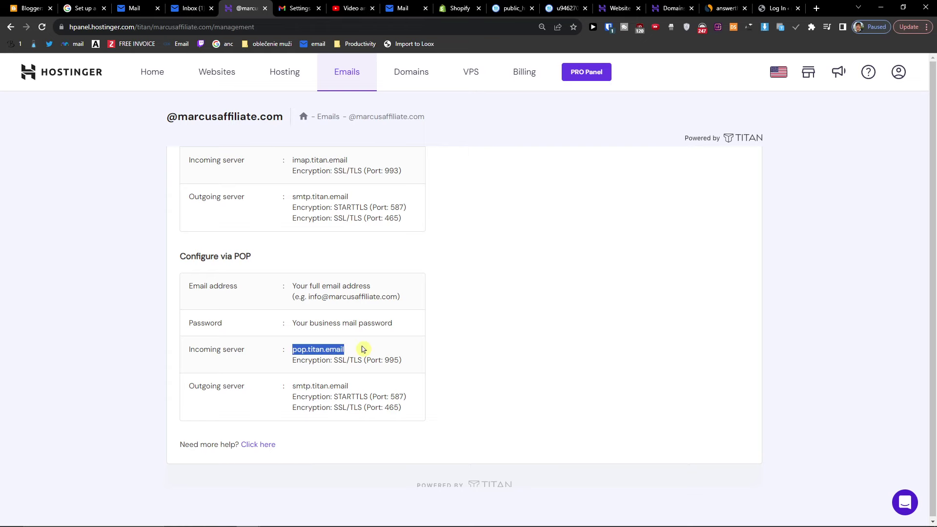
click(248, 517)
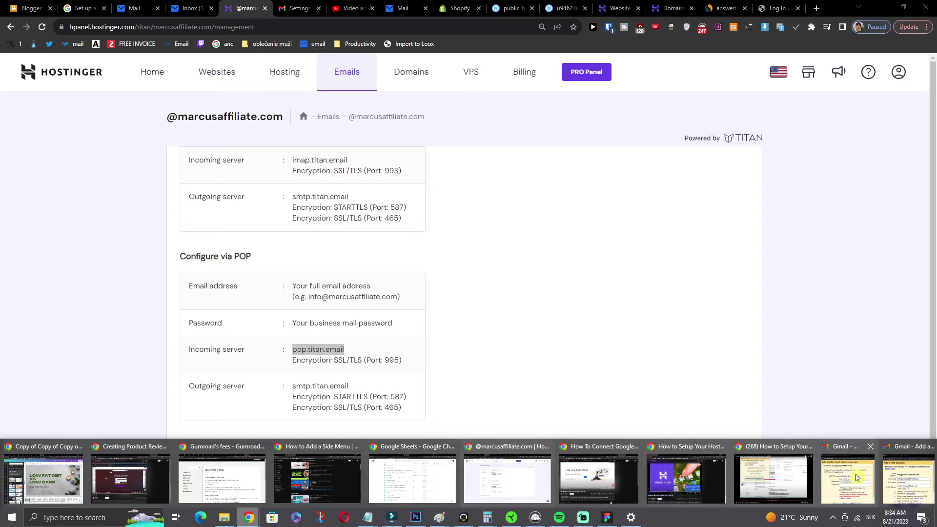
click(826, 472)
click(158, 235)
double_click(158, 235)
key(ctrl+v)
scroll(251, 261, down, 2)
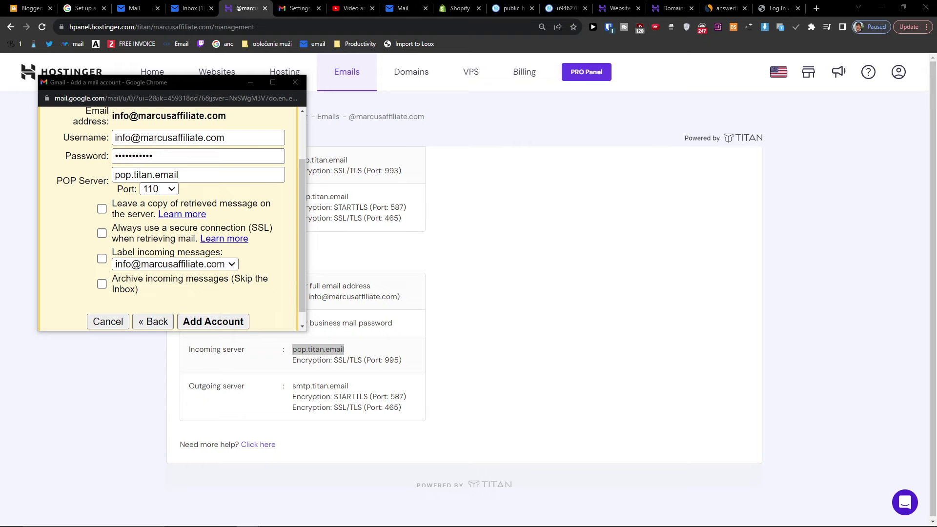
drag(141, 87, 614, 135)
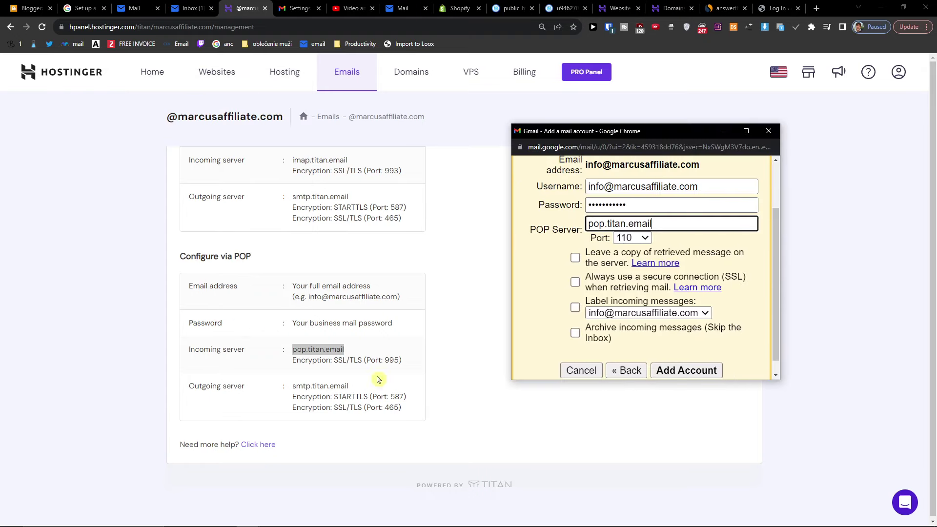
- Set port 995, tick Leave a copy, SSL and Label, and add the account
click(634, 238)
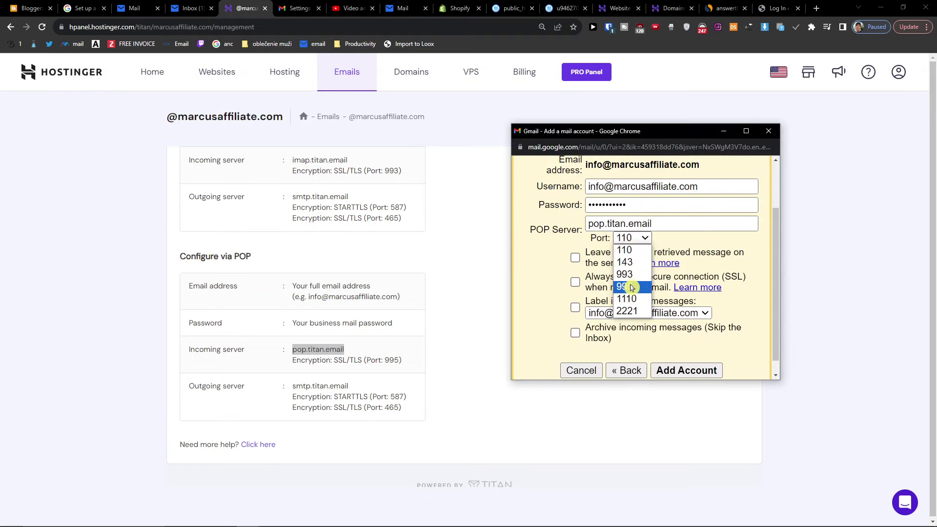
click(630, 287)
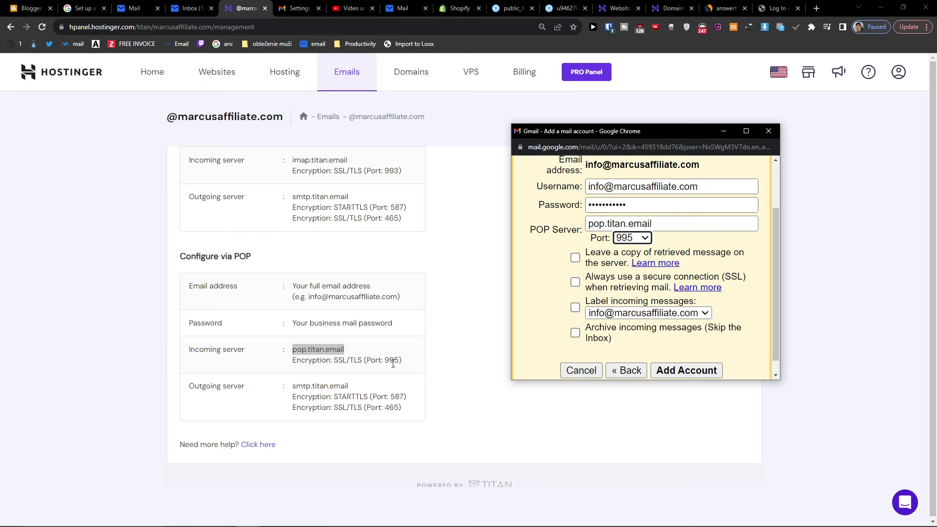
click(576, 258)
click(575, 283)
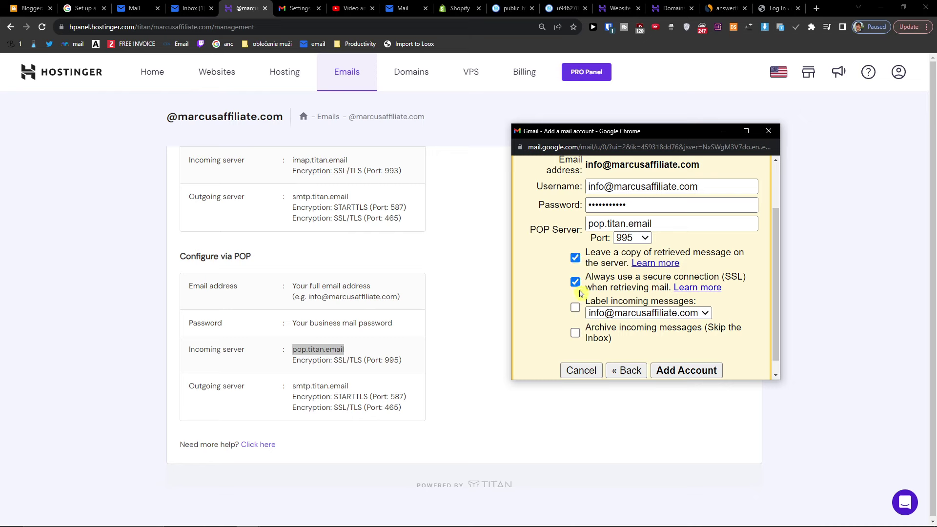
click(575, 311)
scroll(600, 314, up, 3)
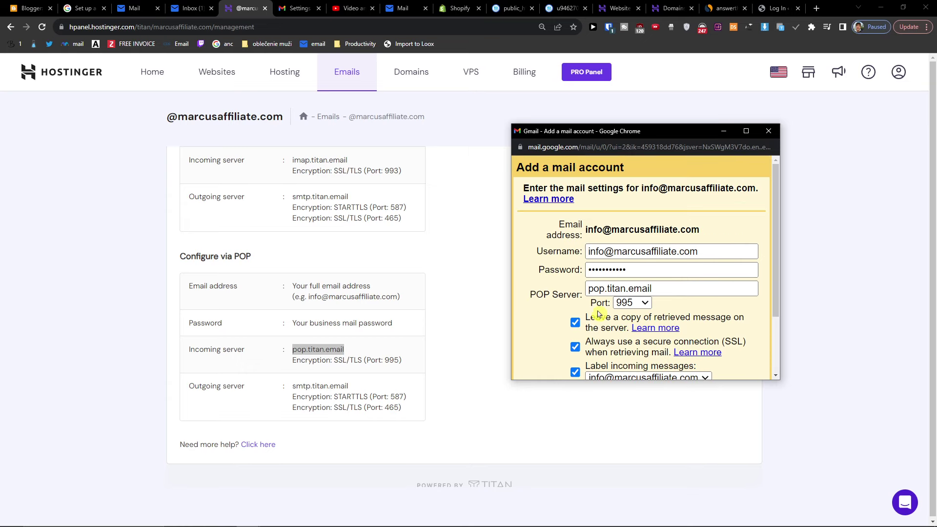
scroll(676, 347, down, 3)
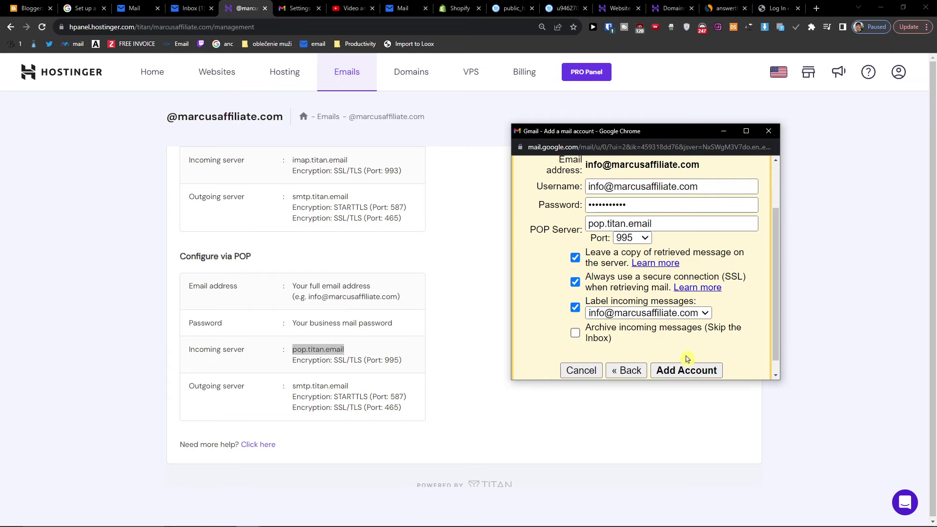
click(698, 379)
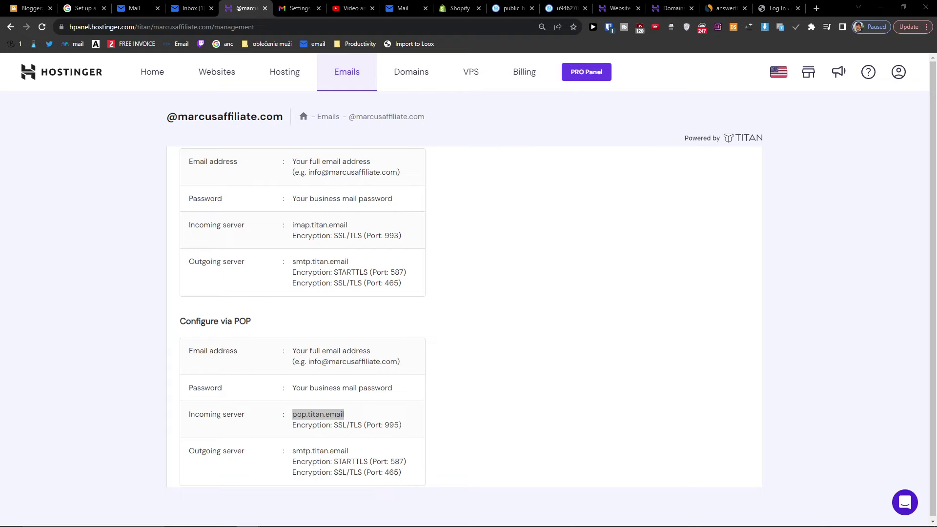
- Verify the POP3 account in Settings and the Compose From list, then discard the draft
click(297, 8)
scroll(448, 293, down, 1)
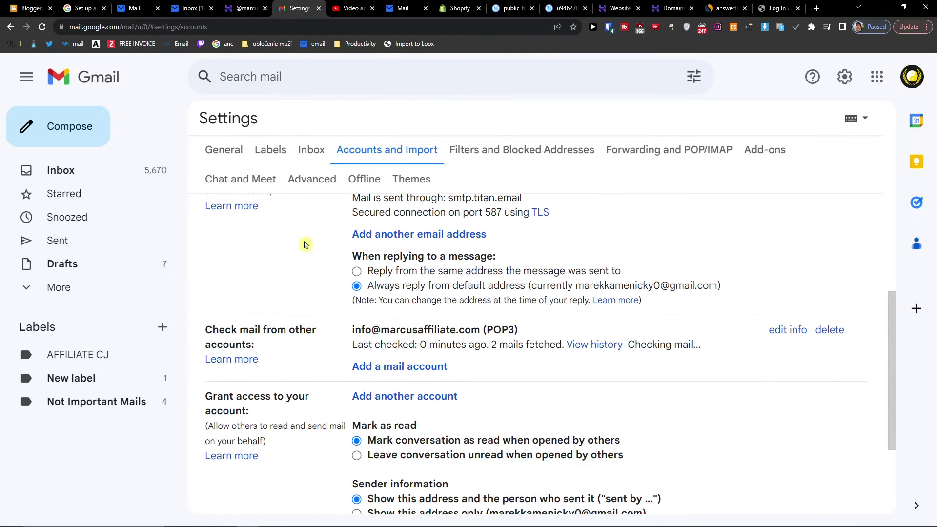
click(92, 137)
click(714, 236)
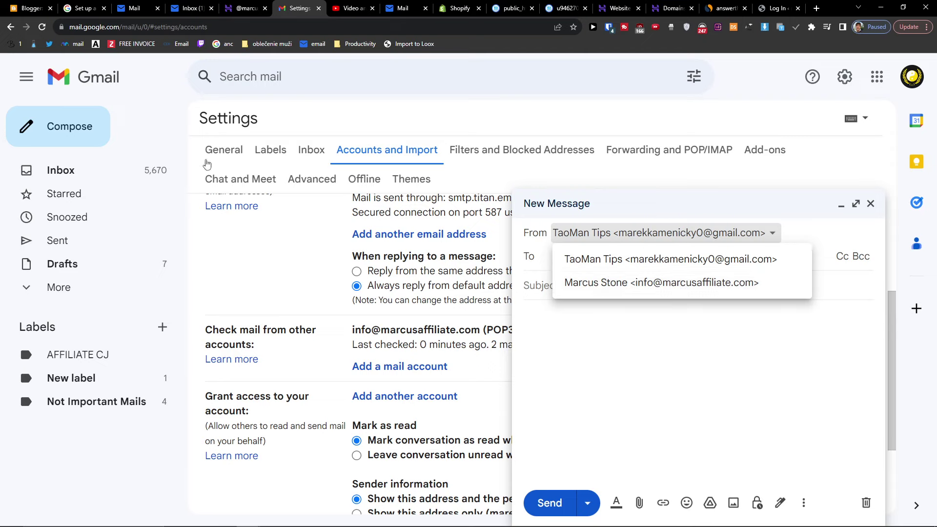
click(139, 171)
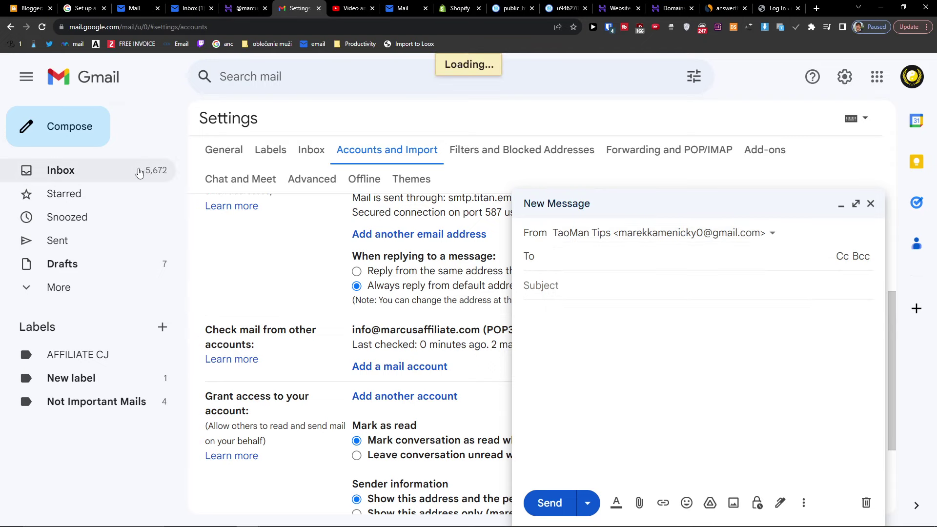
click(871, 205)
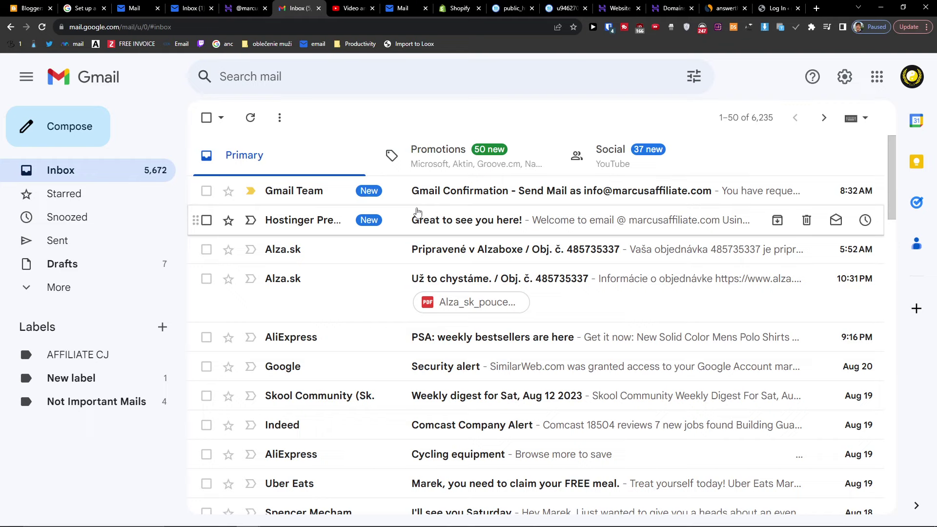
click(444, 191)
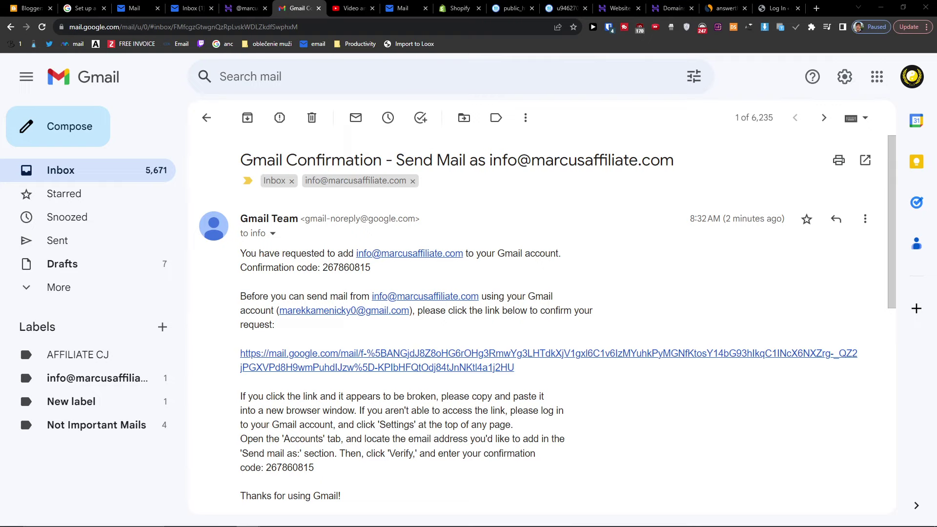
click(290, 362)
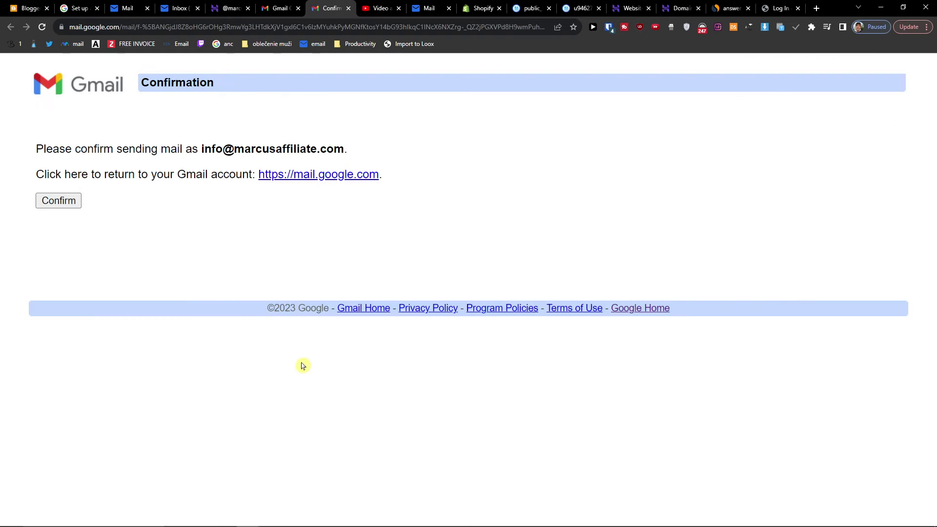
click(48, 201)
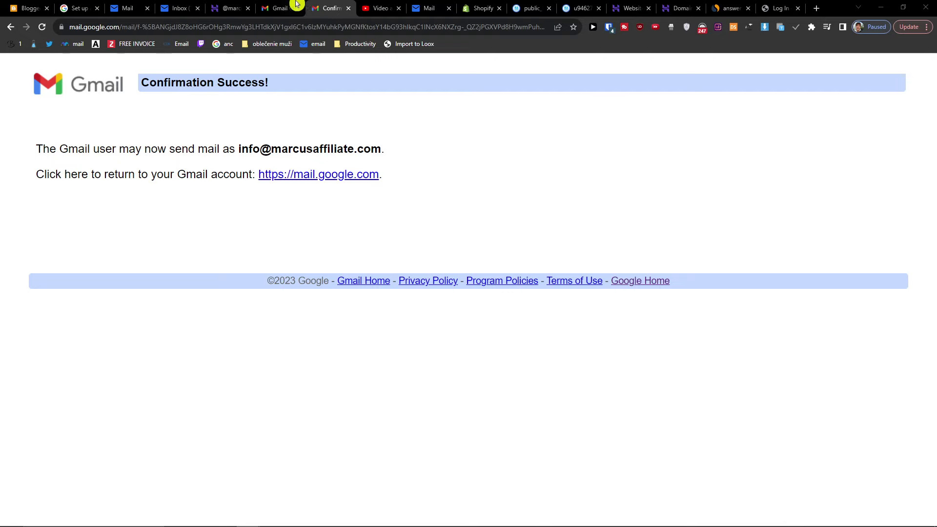
click(228, 7)
click(272, 6)
click(93, 121)
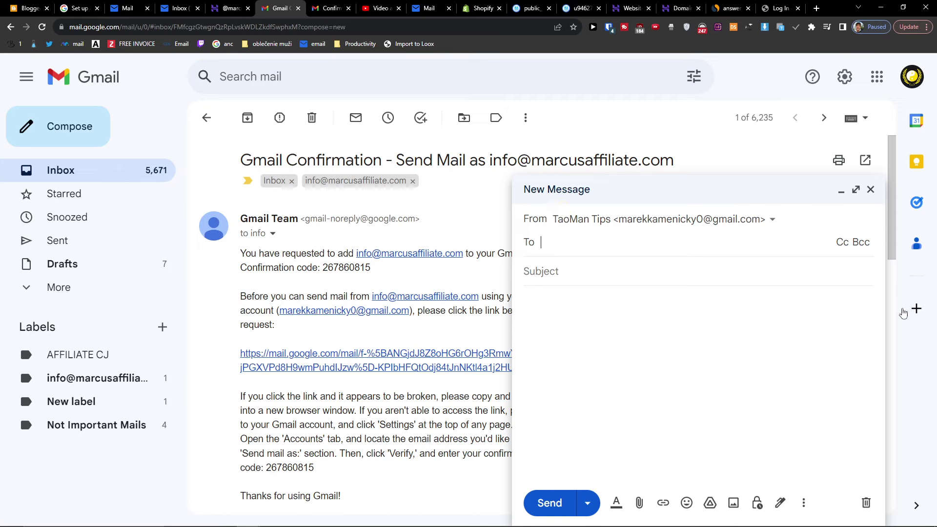
click(656, 219)
click(627, 246)
click(612, 272)
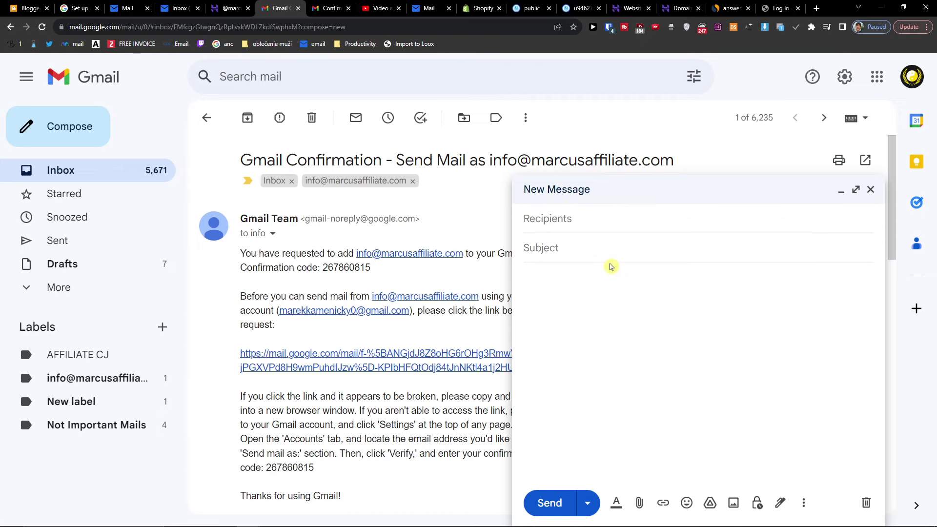
key(ctrl+a)
key(ctrl+c)
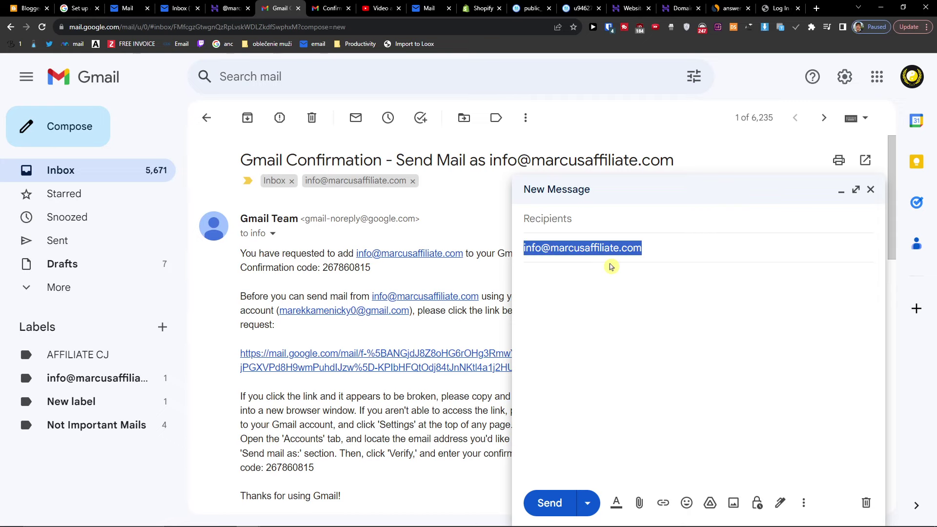
click(591, 220)
click(594, 221)
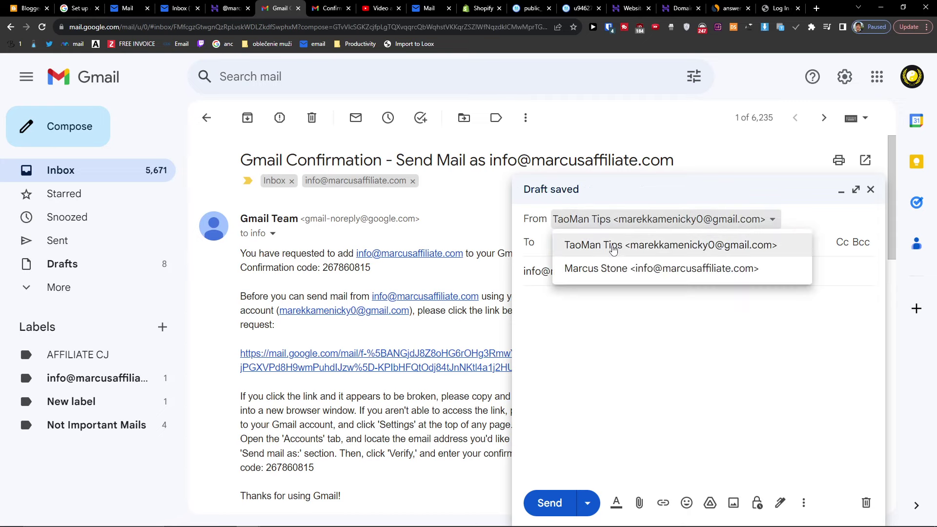
click(592, 245)
key(ctrl+v)
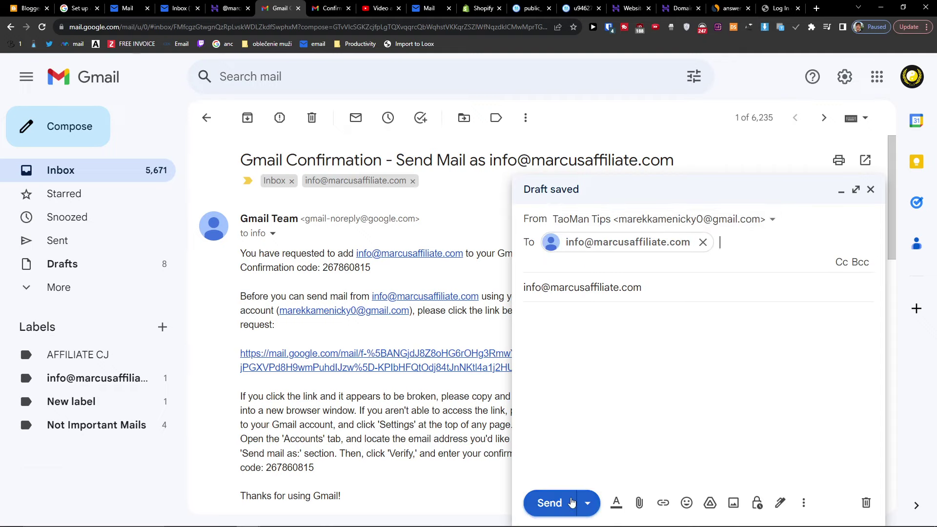
click(549, 502)
click(141, 173)
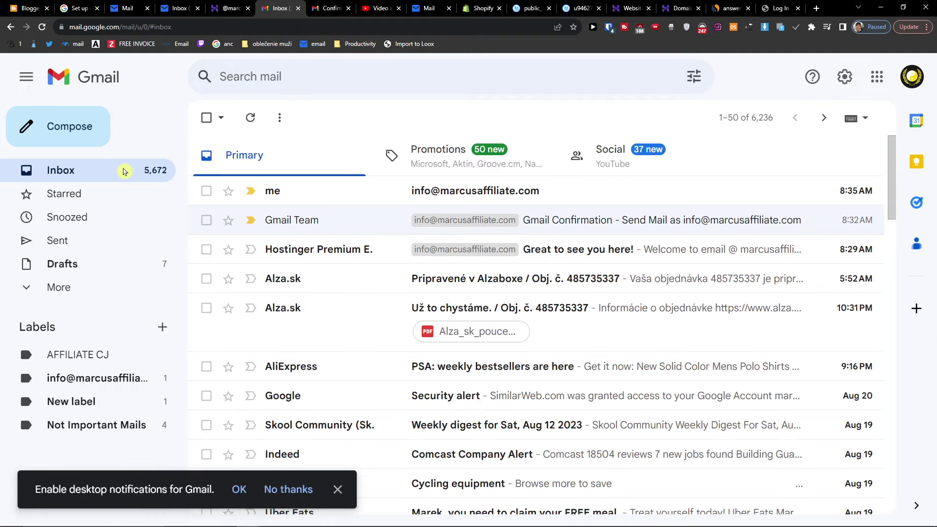
- Open the top inbox message from me, addressed to info at 8:35 AM
click(395, 185)
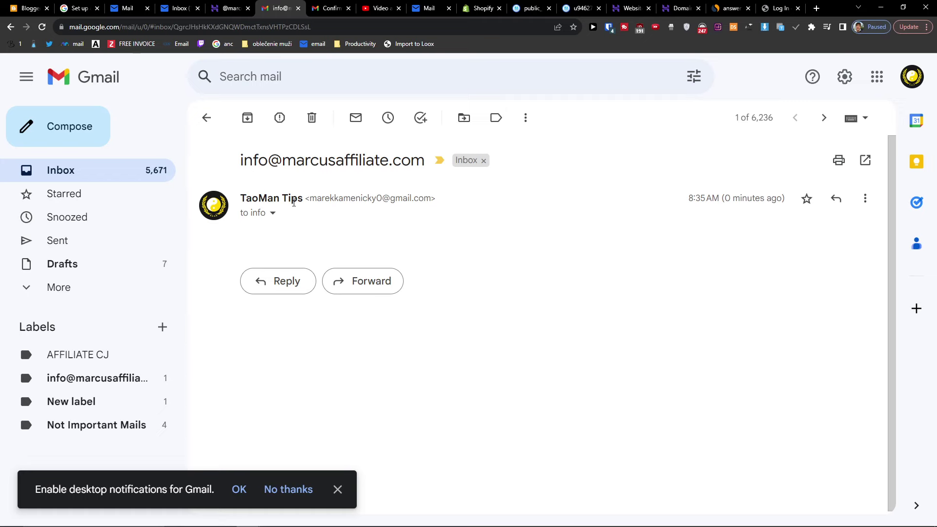
mouse_move(293, 202)
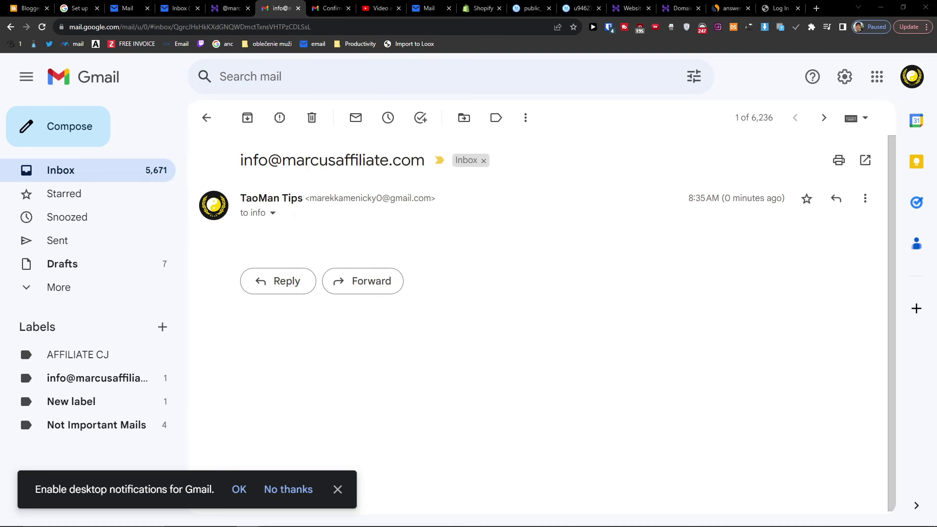
mouse_move(468, 520)
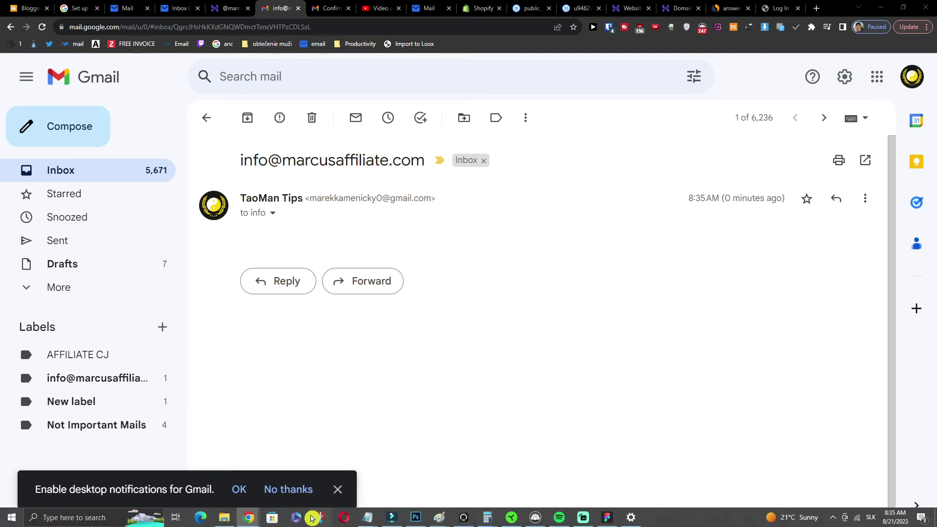